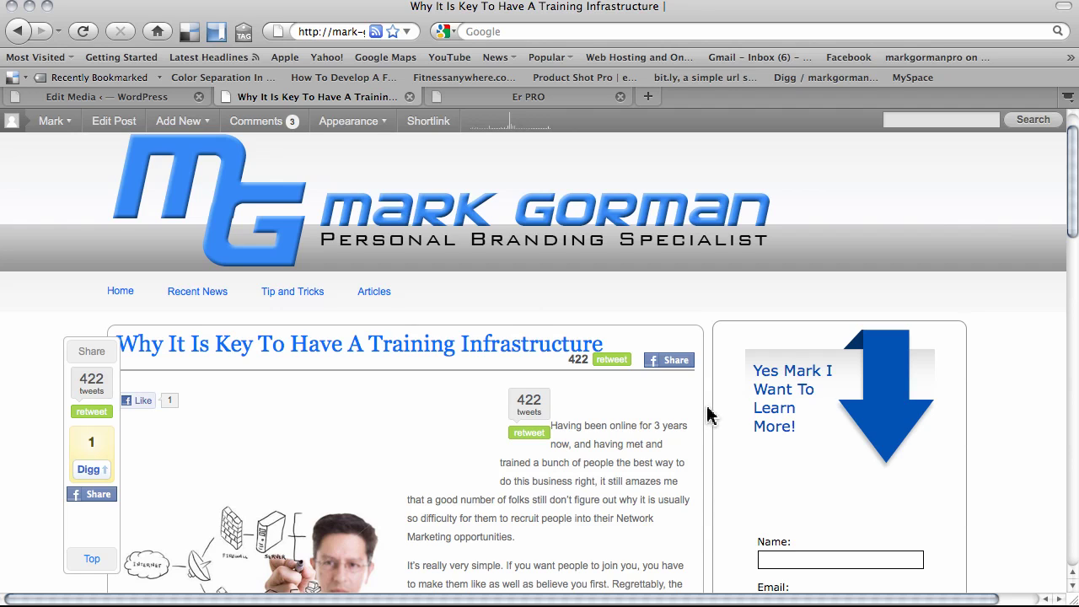
# - Scroll through the published 'Why It Is Key To Have A Training Infrastructure' post to review it
pyautogui.scroll(-1, 708, 415)
pyautogui.scroll(-4, 708, 414)
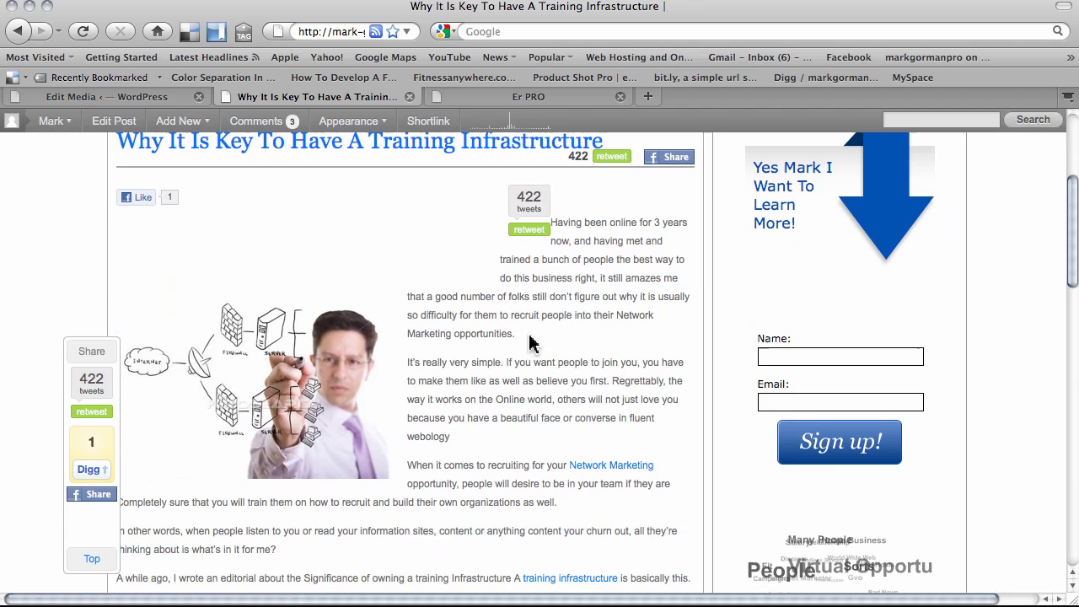
pyautogui.scroll(6, 665, 405)
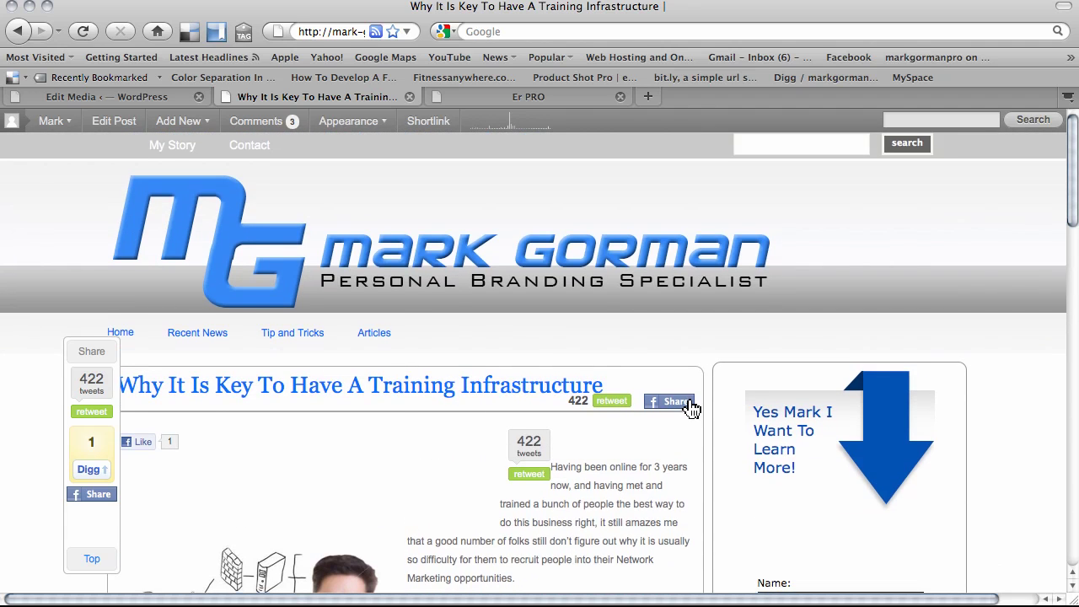
pyautogui.scroll(-5, 690, 407)
pyautogui.scroll(-1, 688, 404)
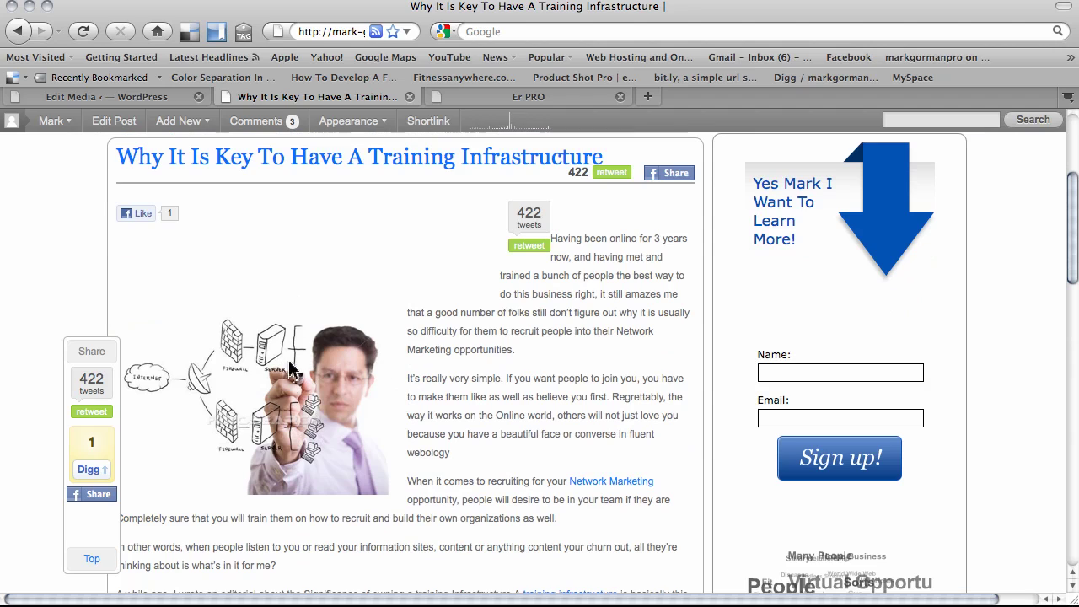
pyautogui.hscroll(1, 318, 394)
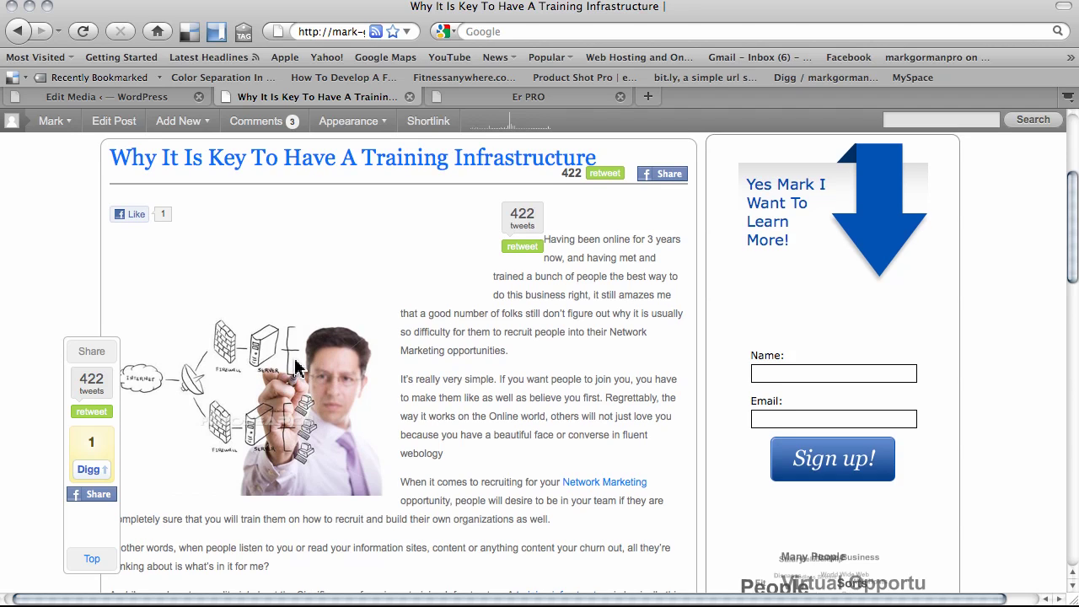
pyautogui.scroll(1, 295, 367)
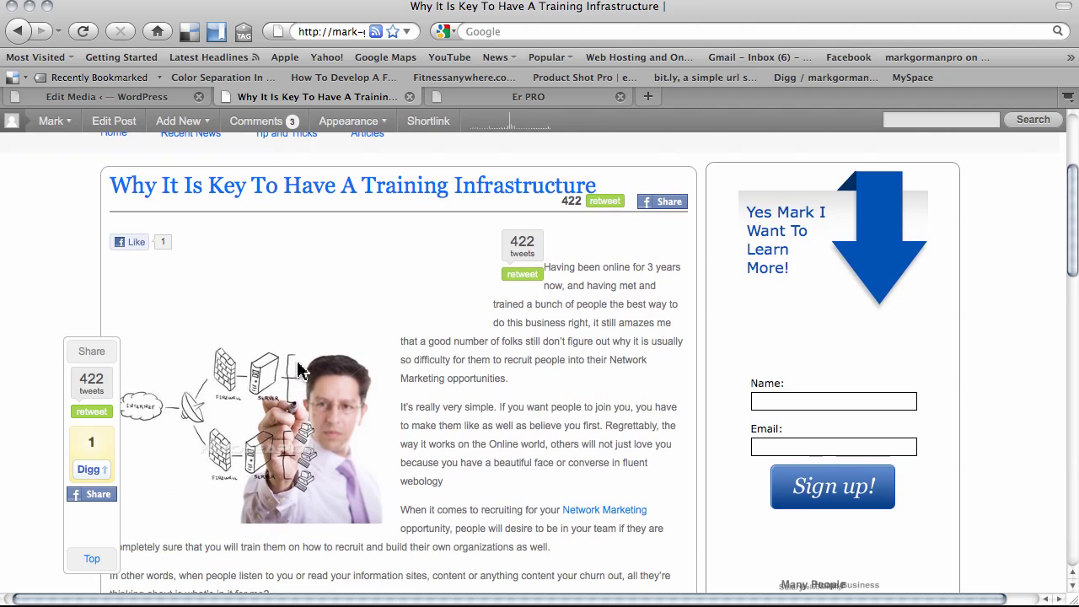
pyautogui.scroll(2, 301, 371)
pyautogui.scroll(2, 301, 371)
pyautogui.scroll(2, 301, 370)
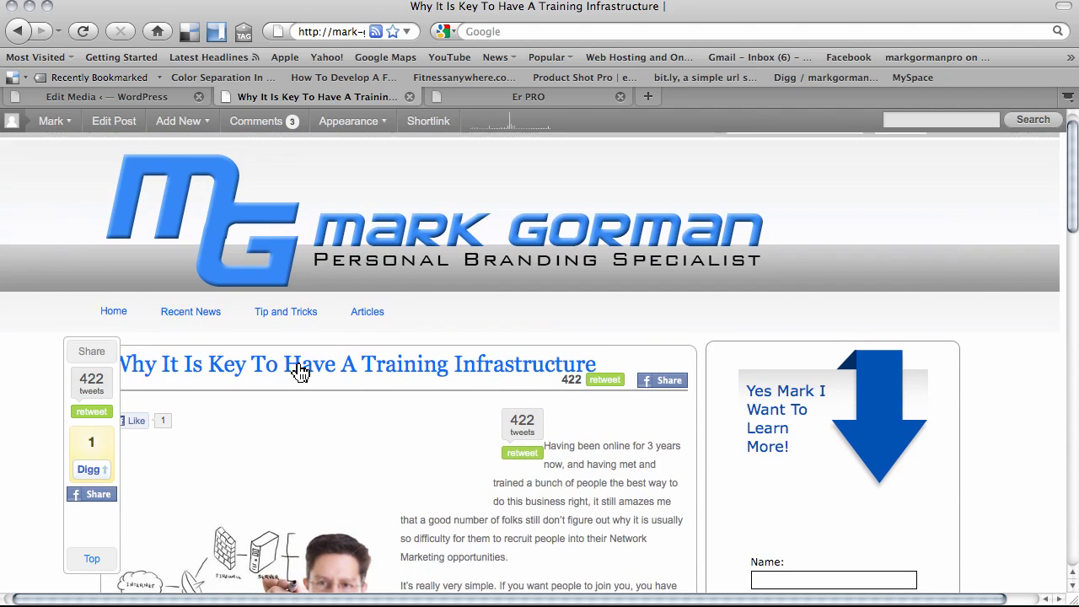
pyautogui.click(154, 98)
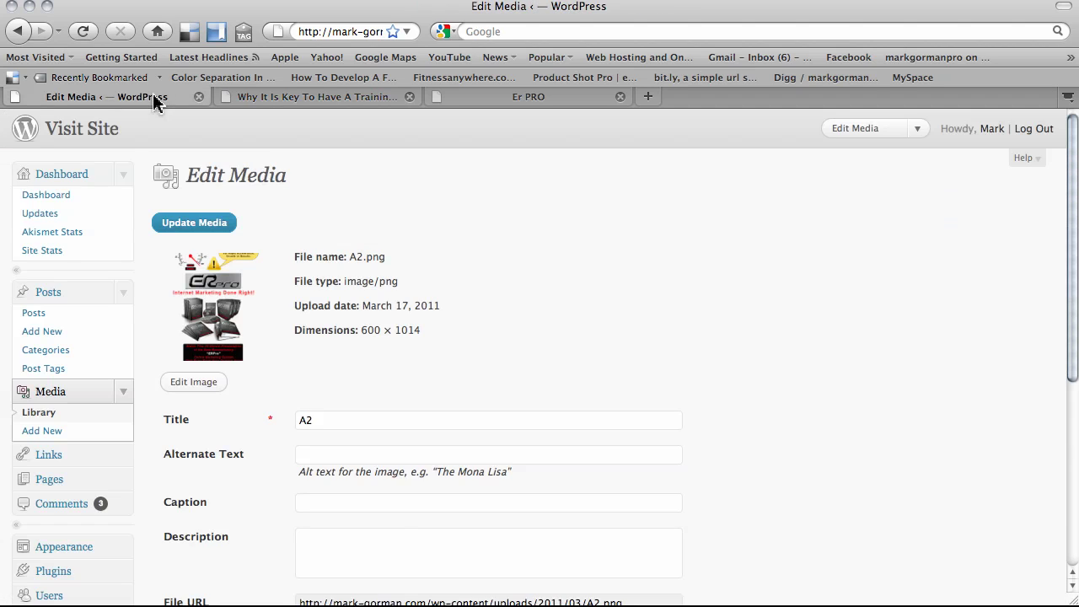
pyautogui.click(121, 395)
pyautogui.scroll(-1, 533, 331)
pyautogui.scroll(-1, 533, 330)
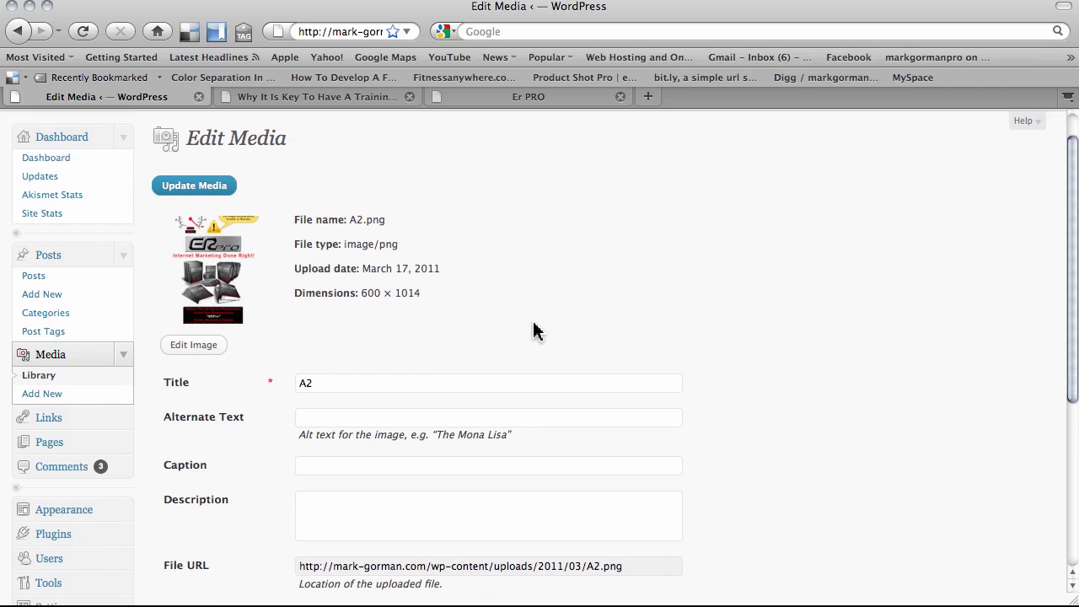
pyautogui.scroll(-4, 533, 330)
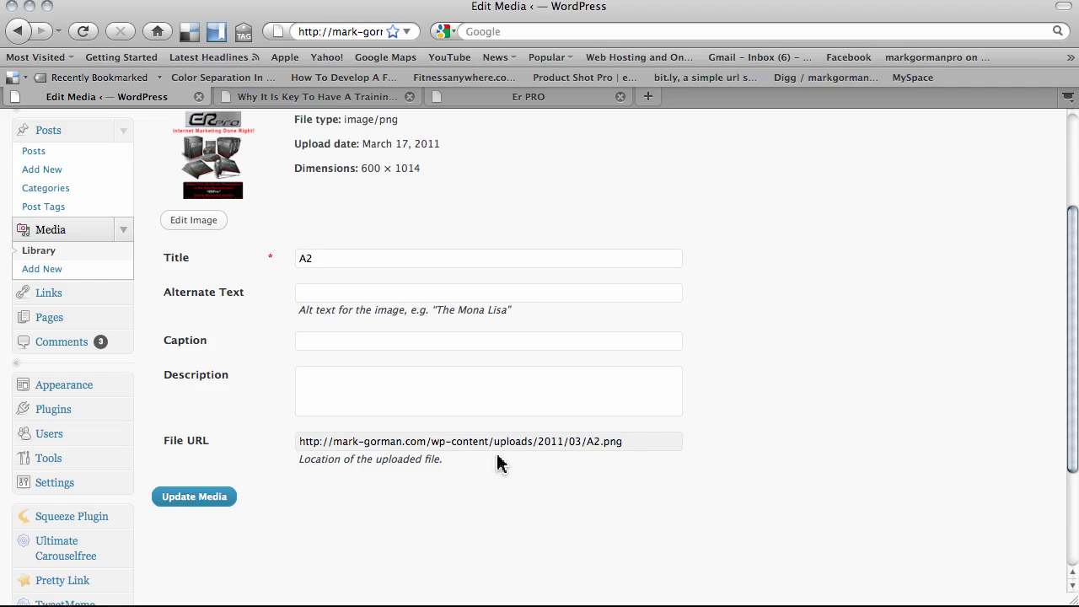
pyautogui.scroll(1, 615, 447)
pyautogui.scroll(4, 611, 380)
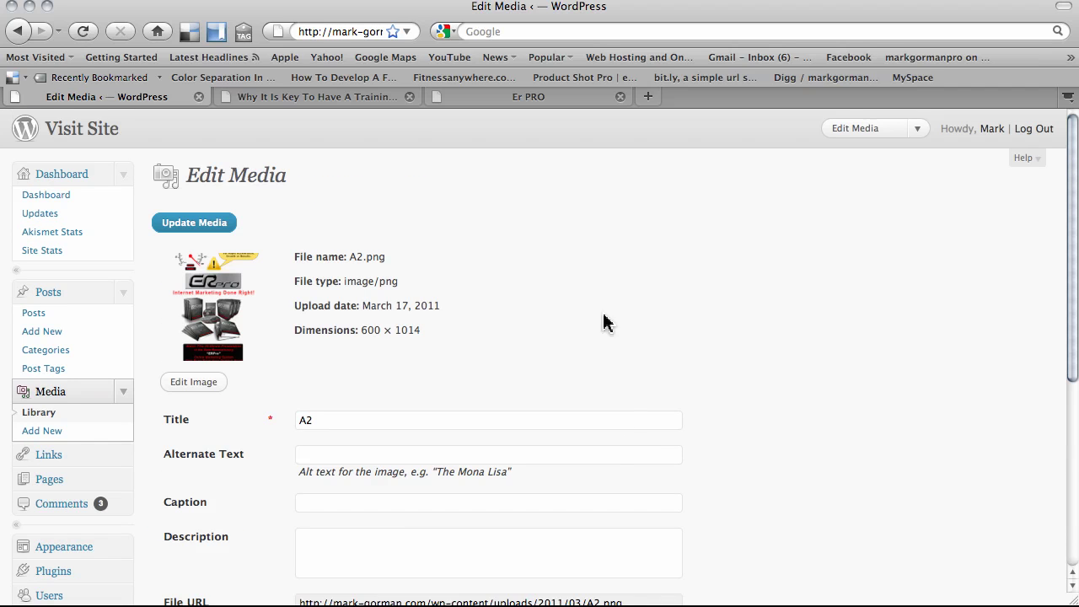
# - Add a new post from Posts and enter the title 'Internet Marketing Done Right!'
pyautogui.click(34, 314)
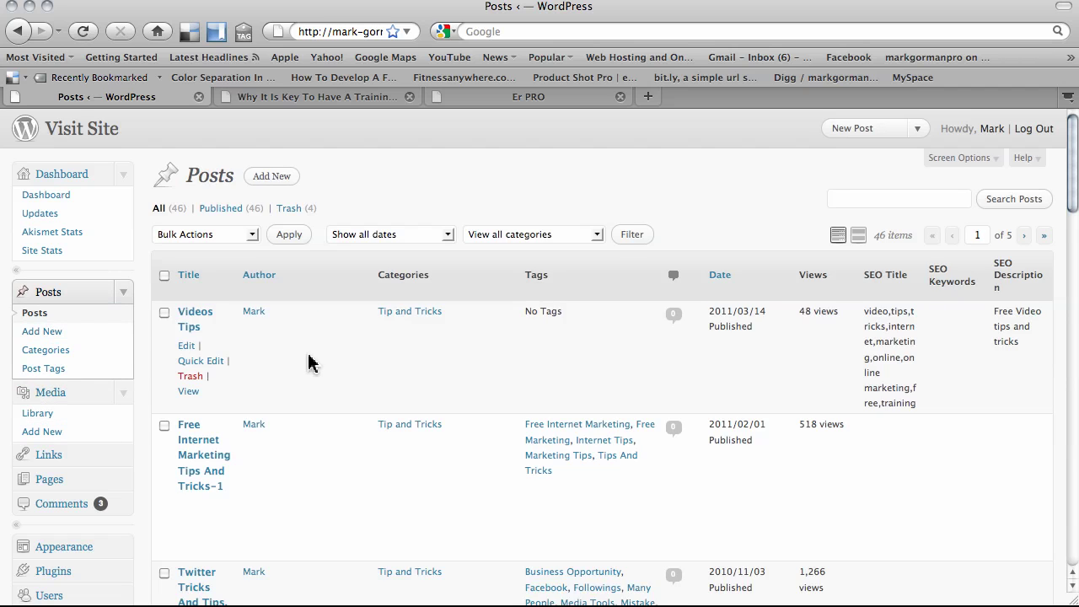
pyautogui.click(283, 180)
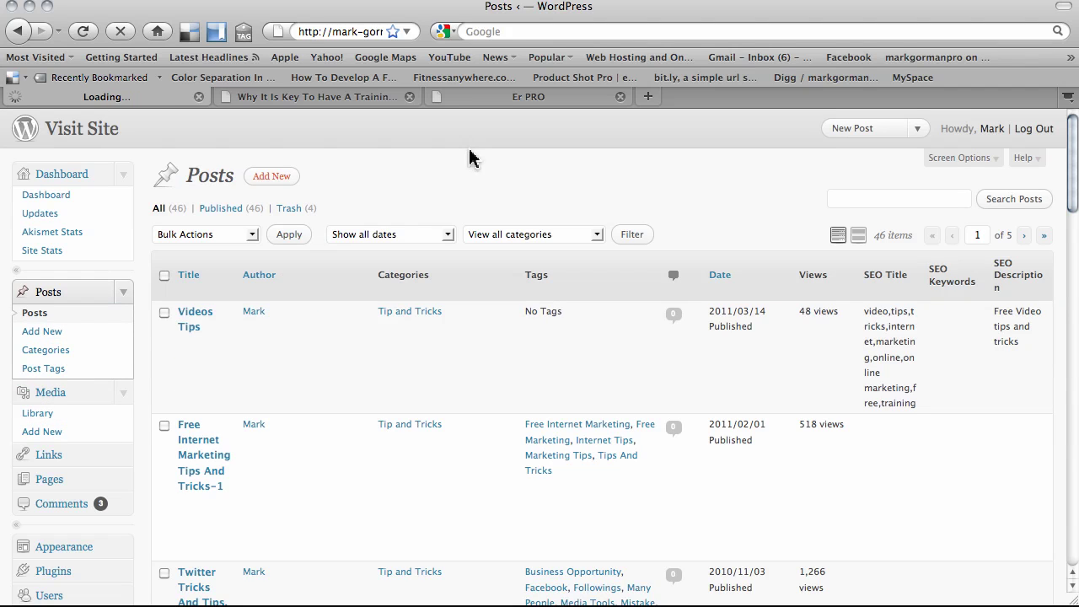
pyautogui.click(204, 221)
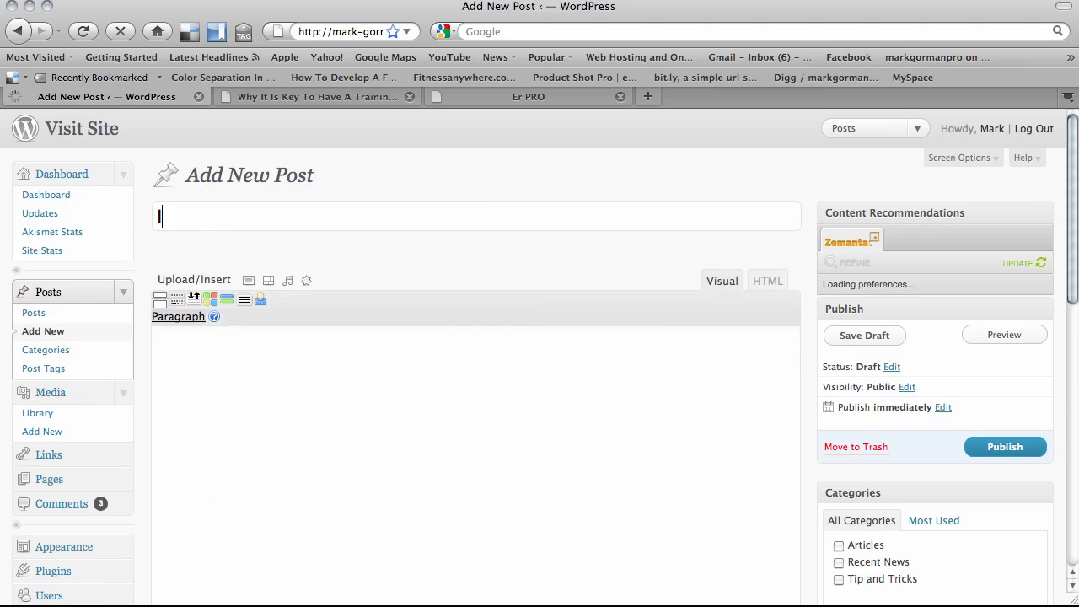
pyautogui.write('Internet Marketing Done Right!')
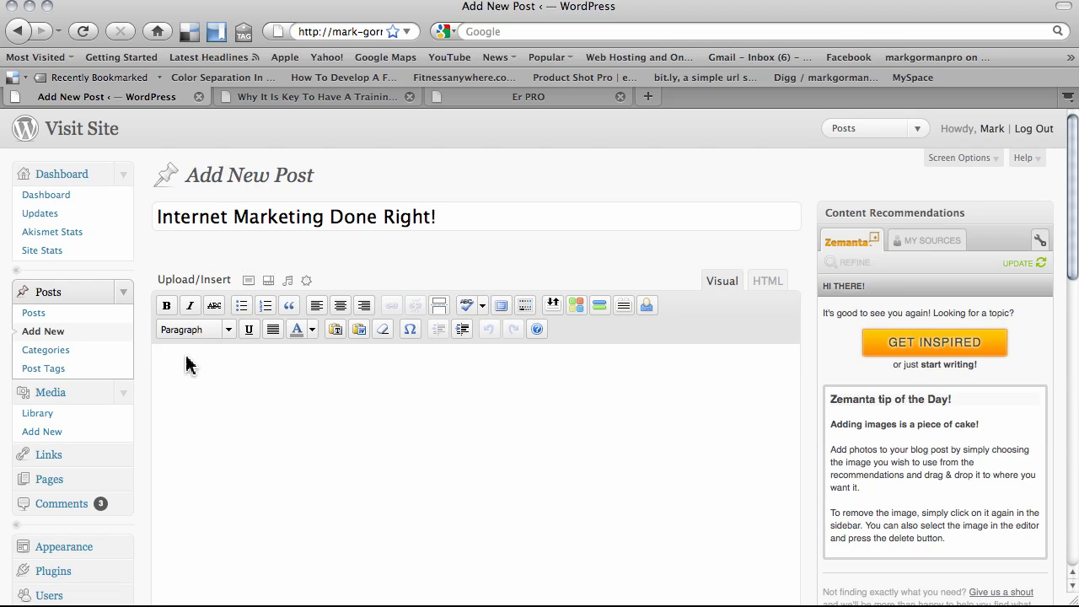
# - Insert the A2 image from the Media Library into the post body, left-aligned at full size
pyautogui.click(249, 282)
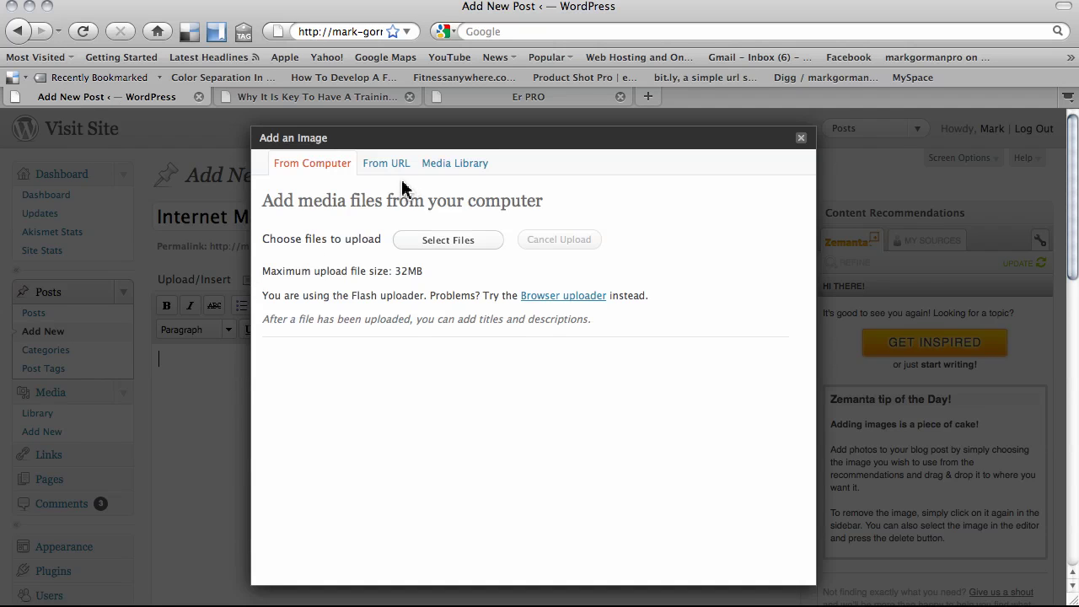
pyautogui.click(448, 163)
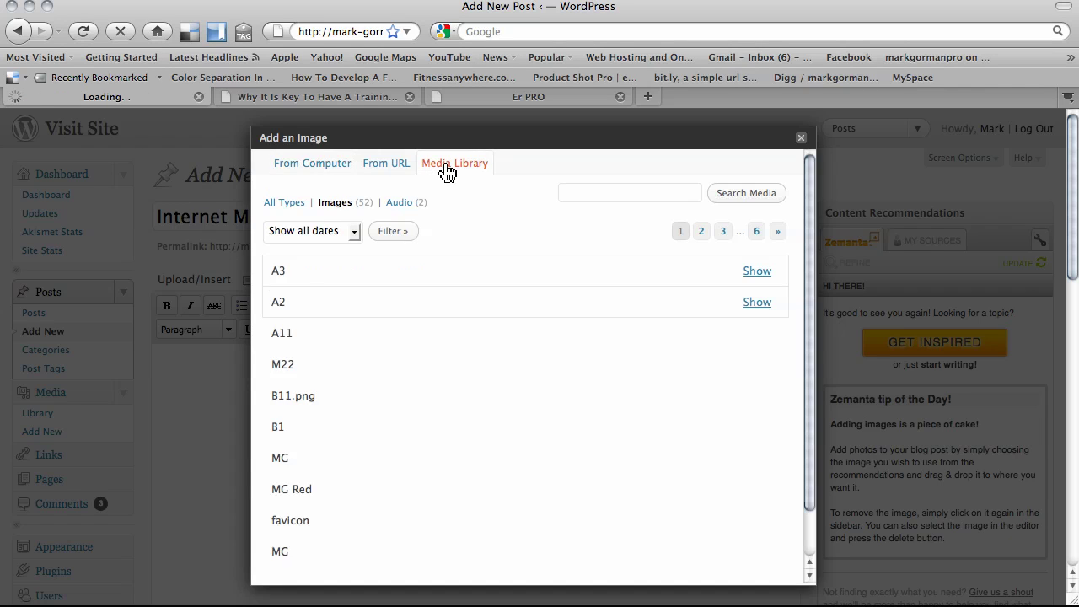
pyautogui.click(756, 305)
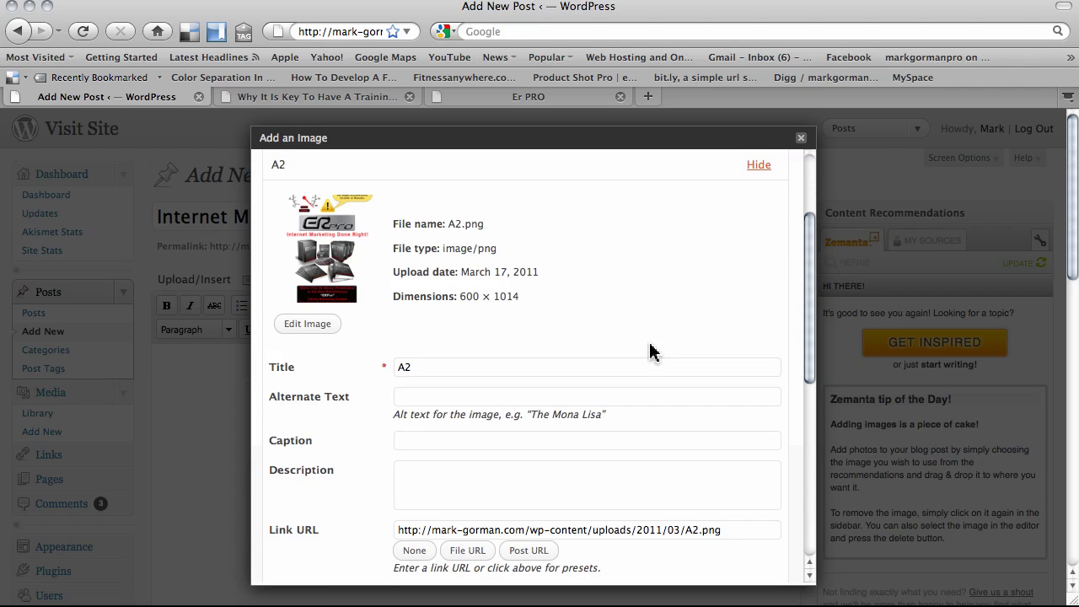
pyautogui.scroll(-4, 599, 281)
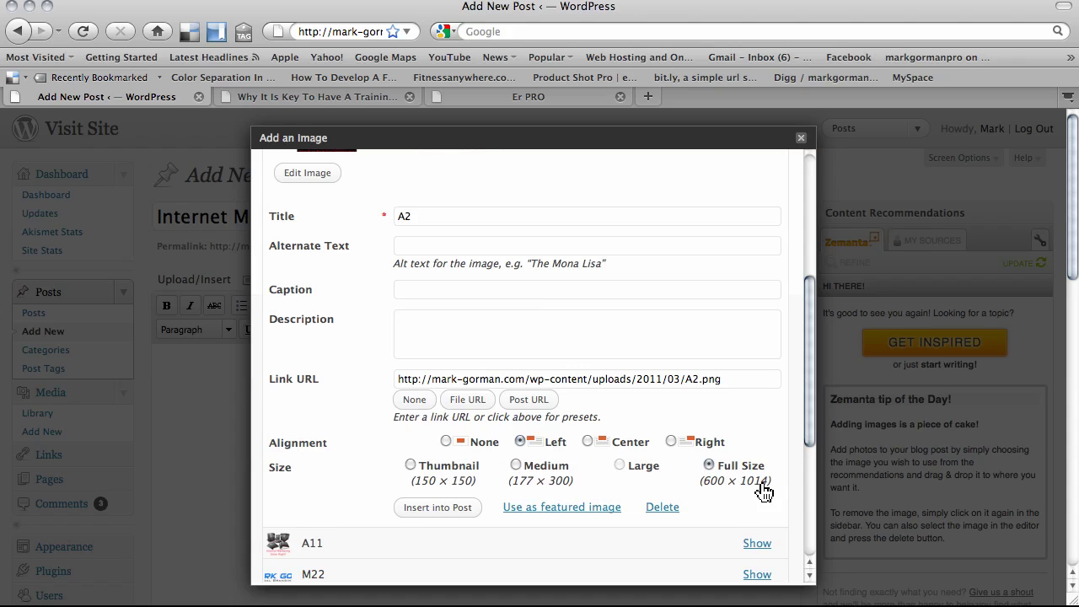
pyautogui.click(449, 515)
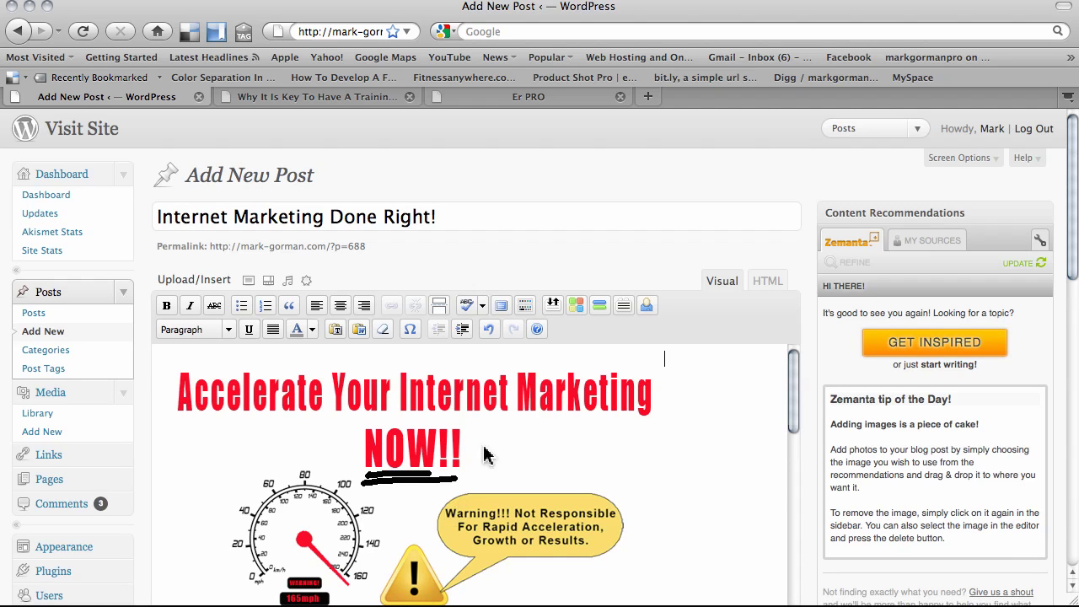
# - Publish 'Internet Marketing Done Right!' with the A2 image from the Publish box
pyautogui.scroll(-5, 648, 379)
pyautogui.scroll(-3, 646, 392)
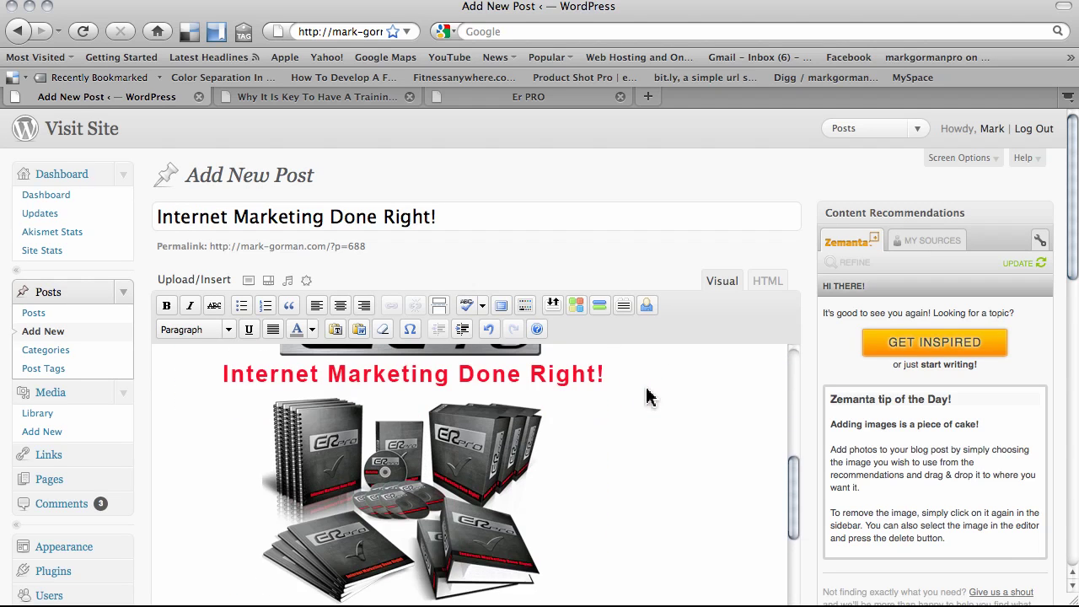
pyautogui.scroll(4, 646, 397)
pyautogui.moveTo(1074, 232); pyautogui.dragTo(1074, 302)
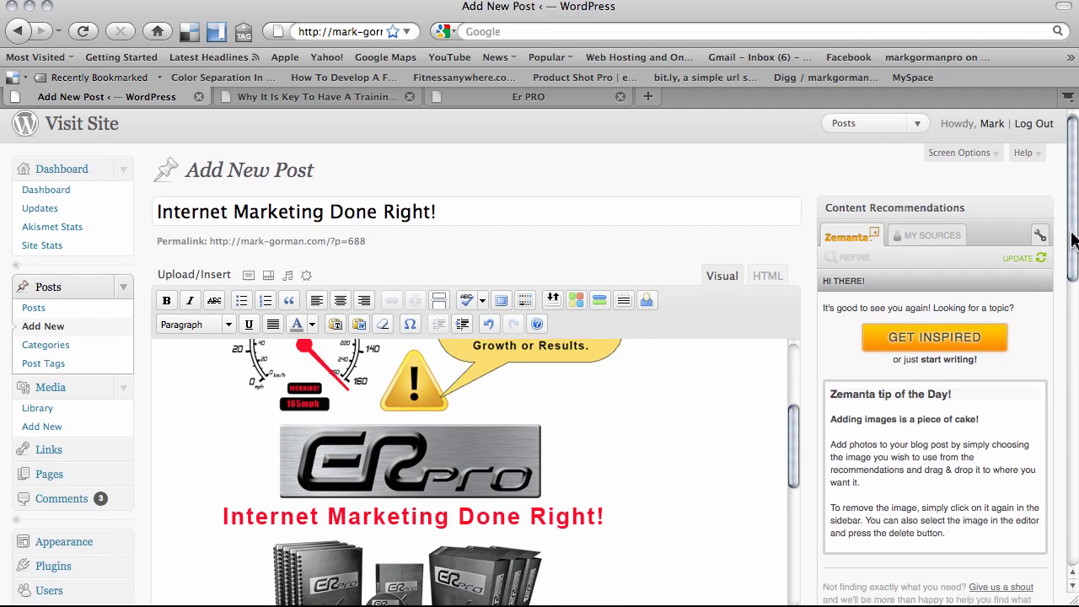
pyautogui.scroll(3, 693, 321)
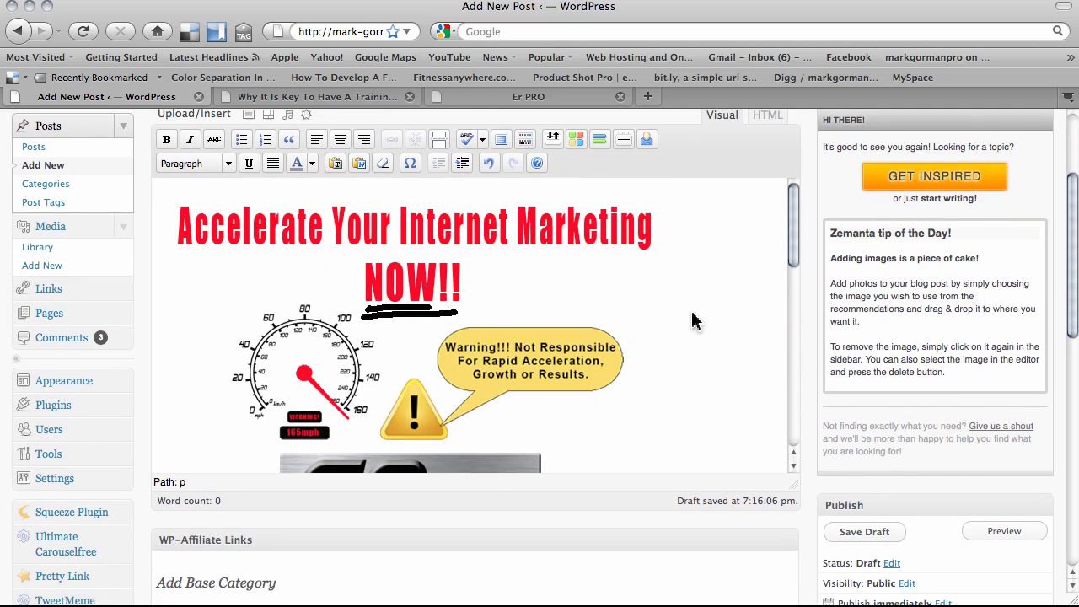
pyautogui.scroll(-2, 693, 322)
pyautogui.scroll(-5, 693, 325)
pyautogui.scroll(-5, 692, 324)
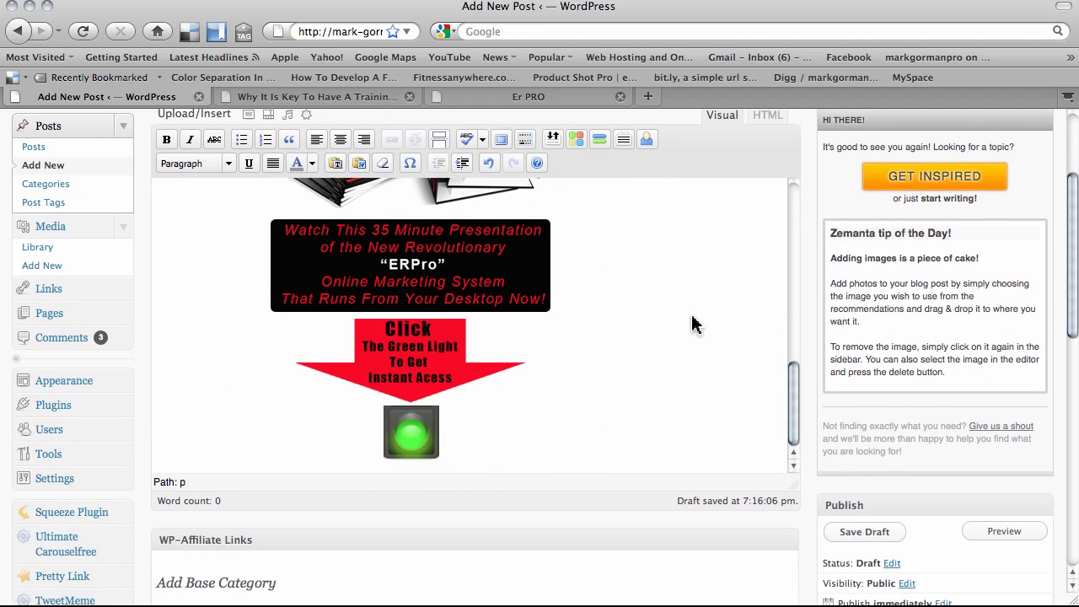
pyautogui.scroll(10, 693, 324)
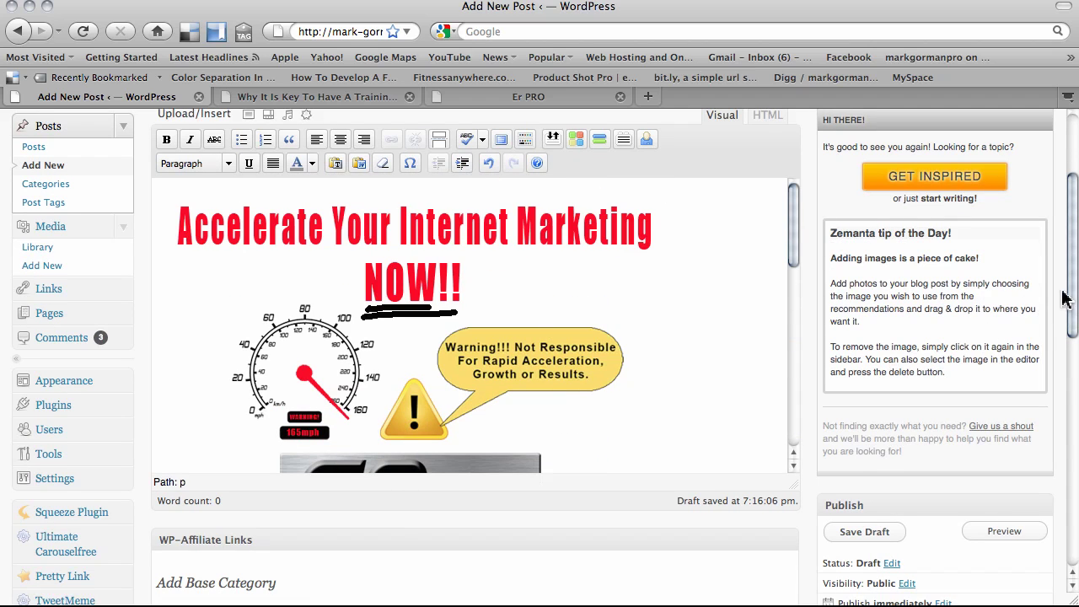
pyautogui.scroll(2, 1072, 291)
pyautogui.moveTo(1072, 291); pyautogui.dragTo(1071, 354)
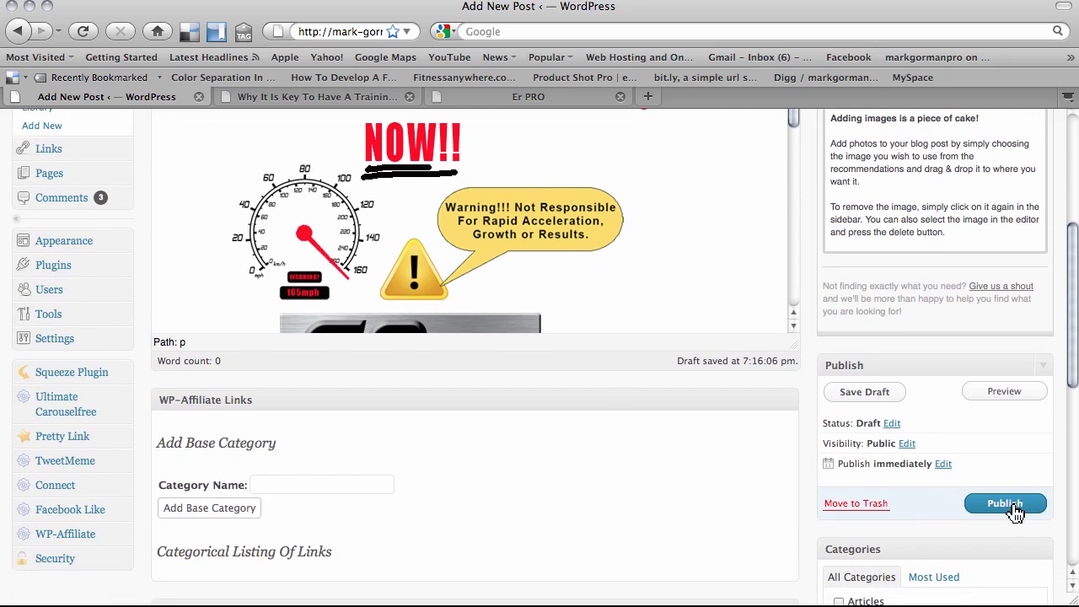
pyautogui.click(1014, 510)
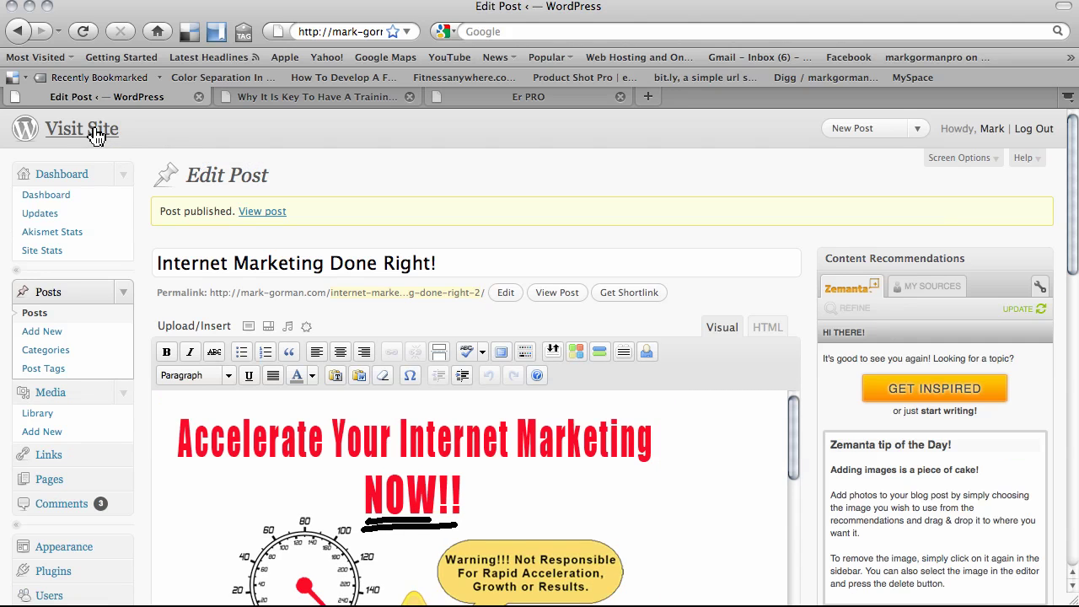
# - Open the live blog via Visit Site and check the new post heads the home page
pyautogui.click(95, 135)
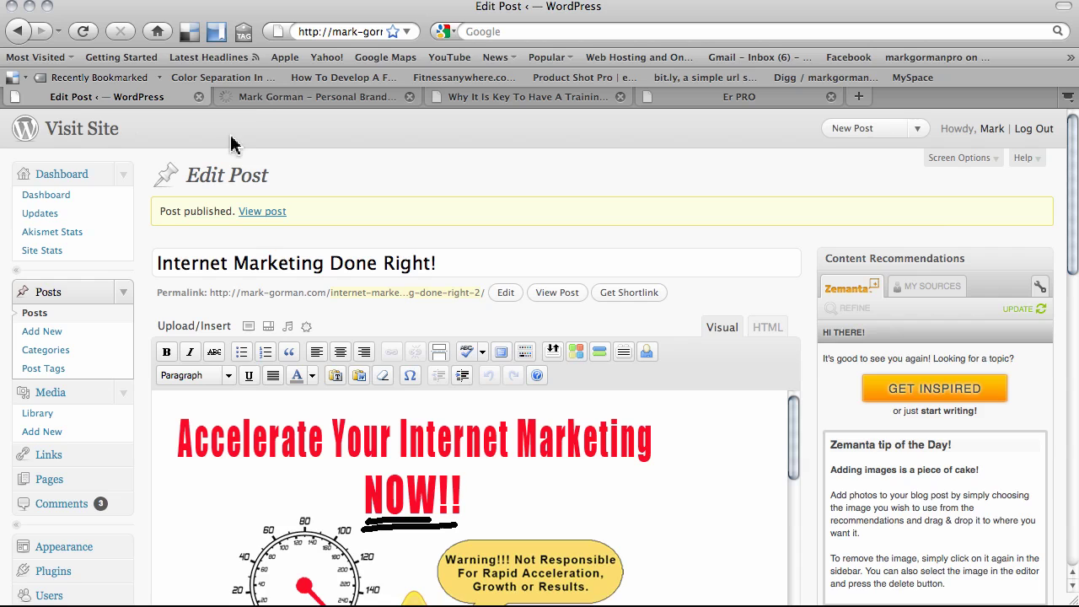
pyautogui.click(274, 100)
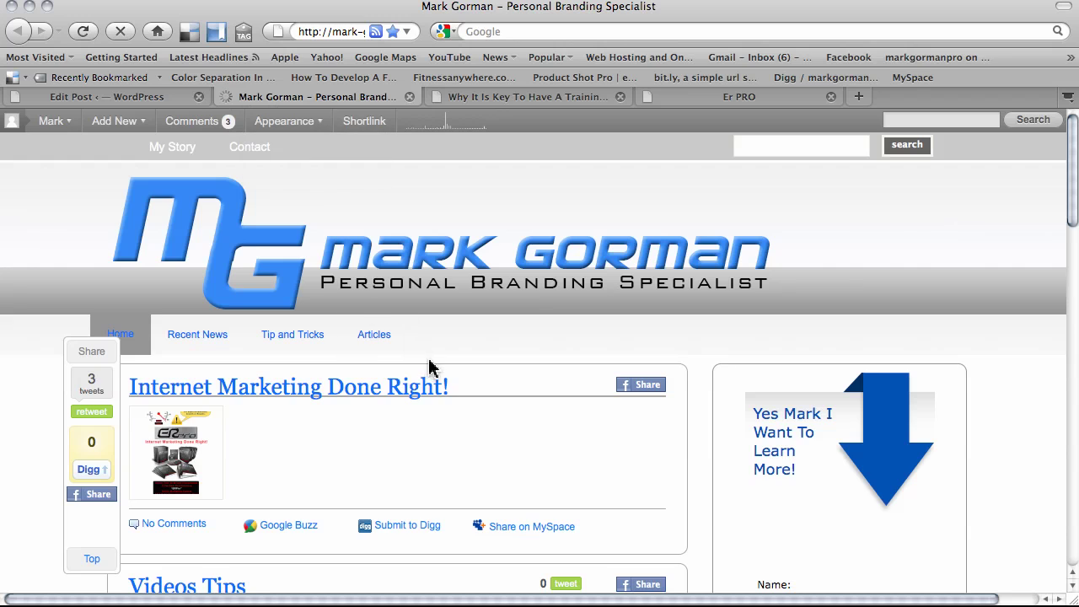
pyautogui.scroll(-3, 429, 366)
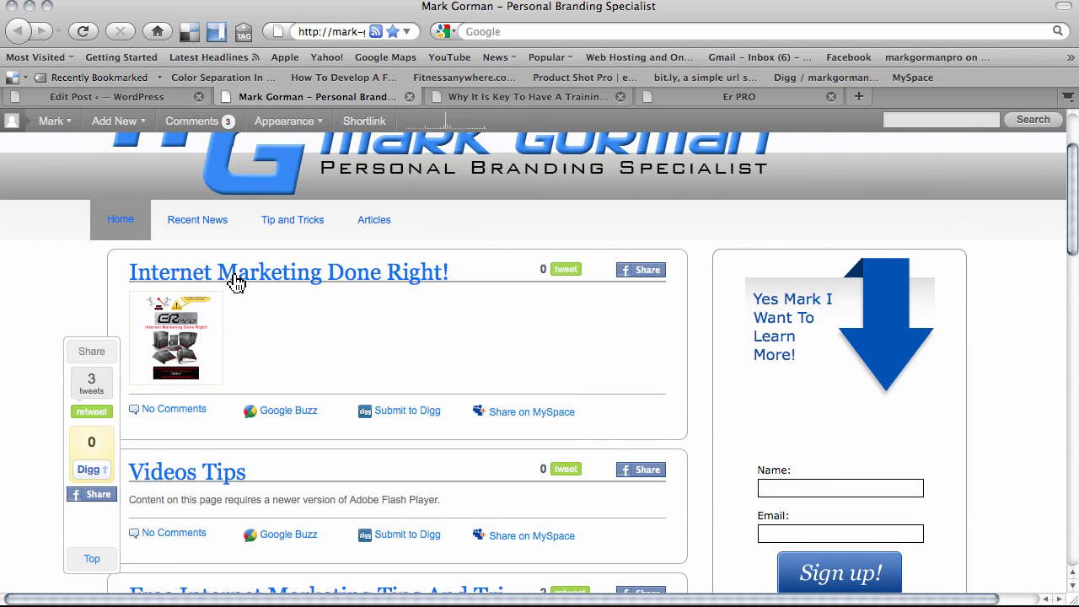
# - Open the 'Internet Marketing Done Right!' post page, zoomed out, and scroll to its image
pyautogui.click(234, 284)
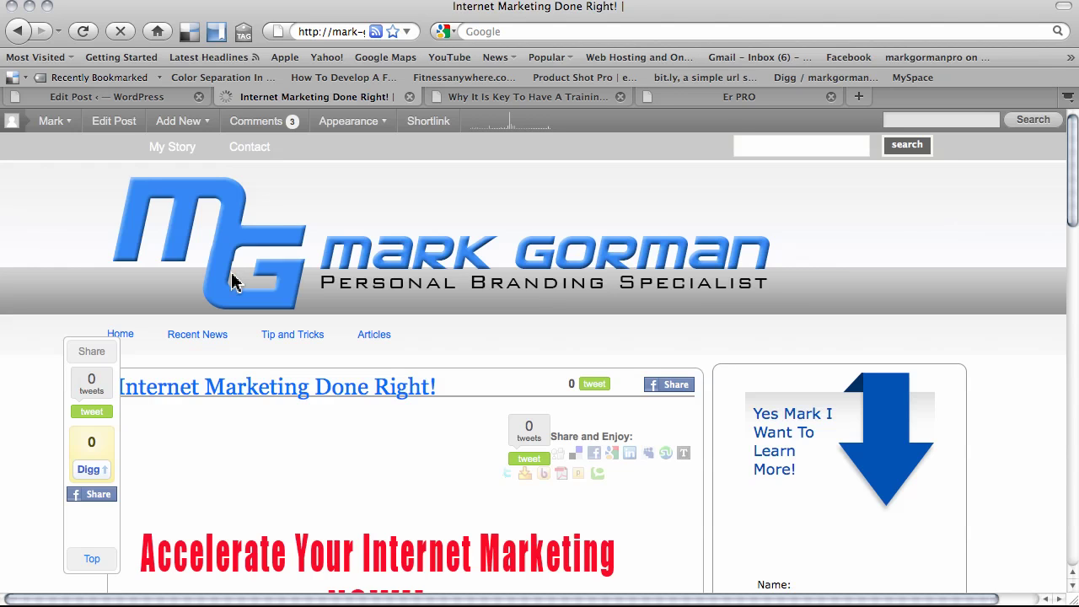
pyautogui.hotkey('ctrl', '-')
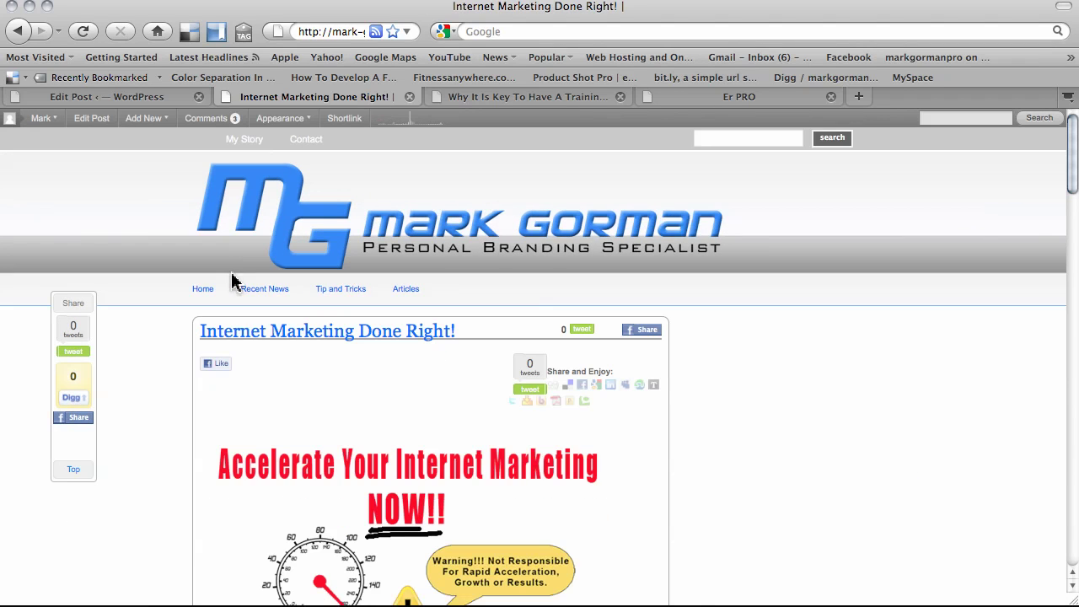
pyautogui.scroll(-3, 621, 414)
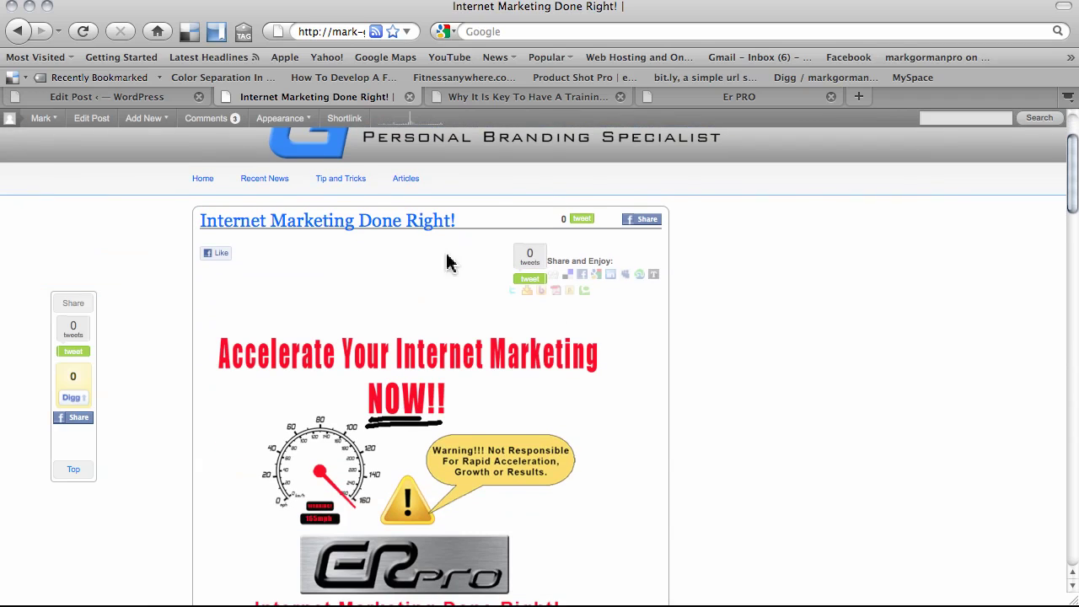
pyautogui.scroll(-3, 417, 295)
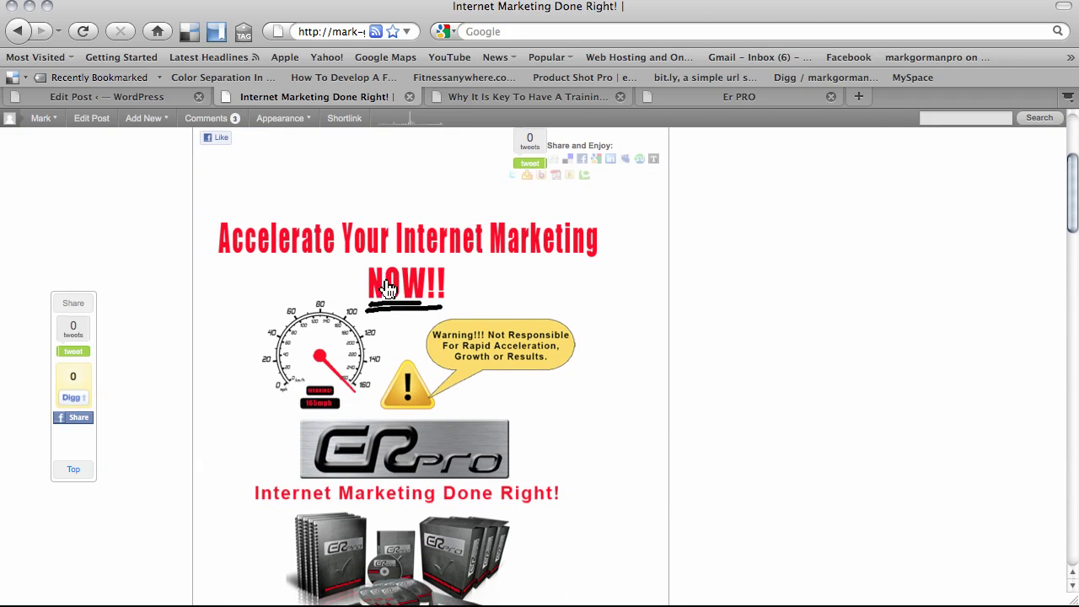
# - Test the post image's link, which opens only A2.png, then close that tab
pyautogui.middleClick(406, 440)
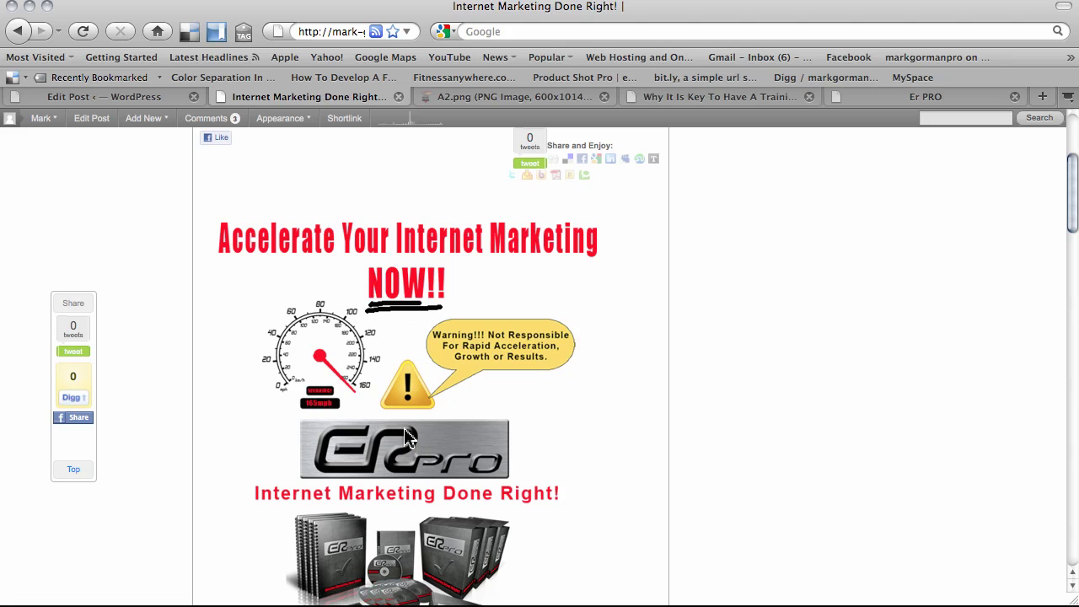
pyautogui.click(462, 106)
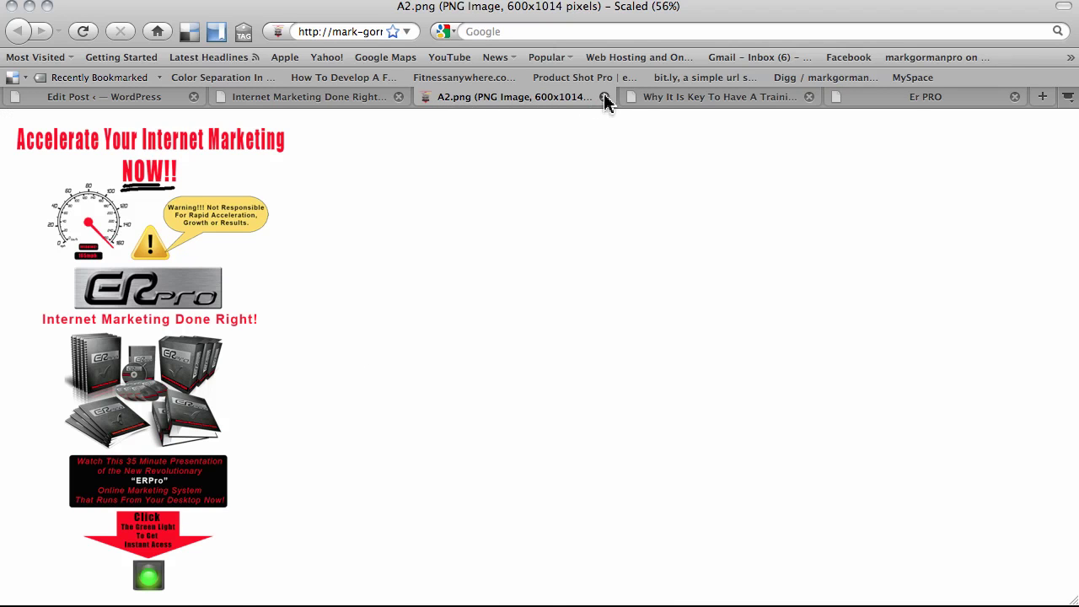
pyautogui.click(605, 98)
pyautogui.moveTo(280, 118)
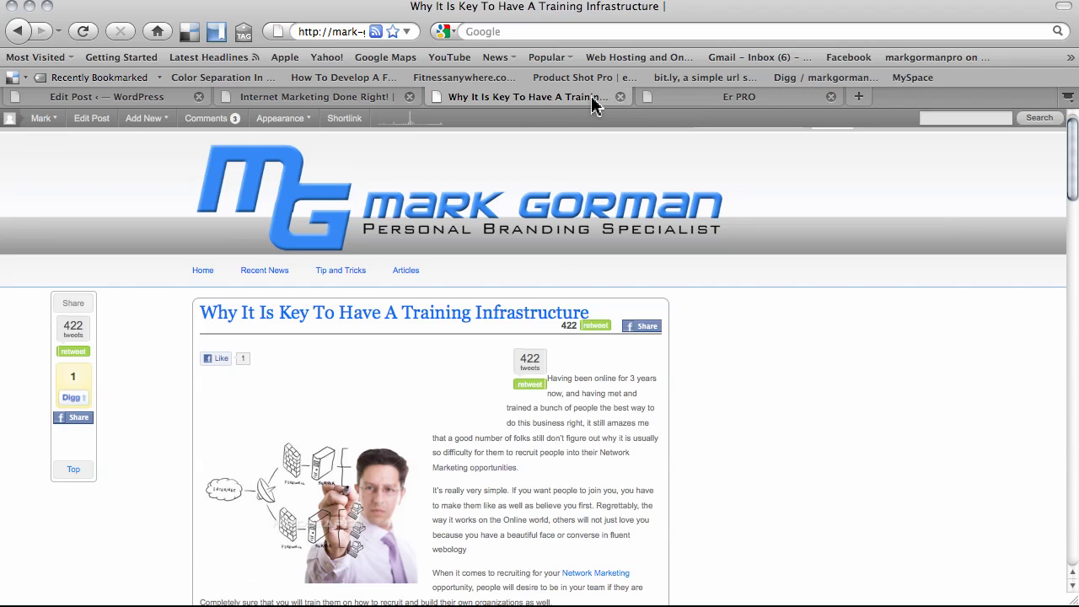
# - Close the training infrastructure article tab and scroll through the Er PRO squeeze page
pyautogui.click(312, 102)
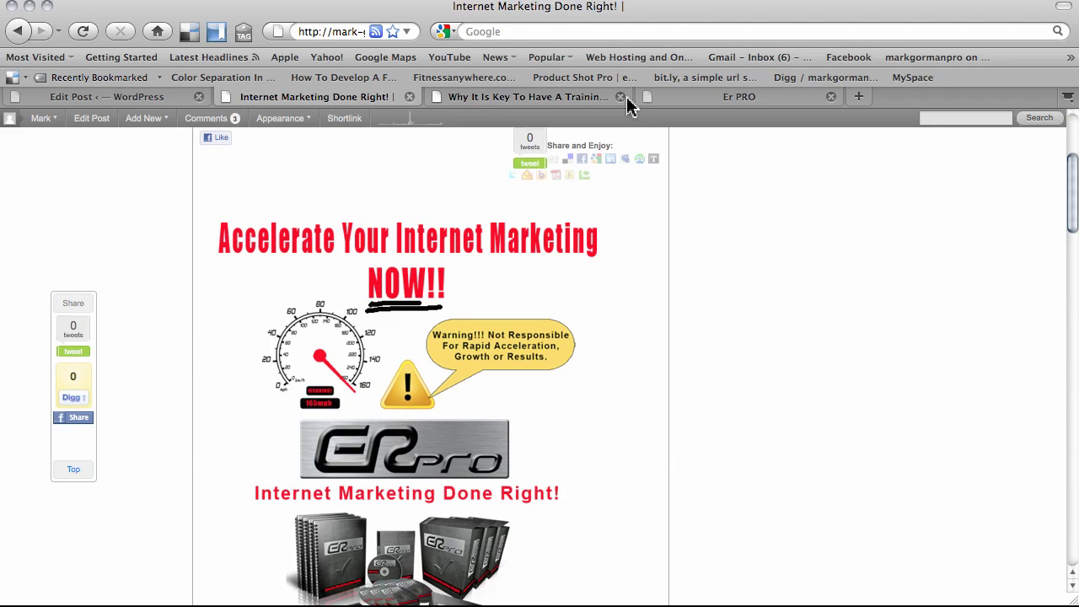
pyautogui.click(621, 97)
pyautogui.moveTo(280, 118)
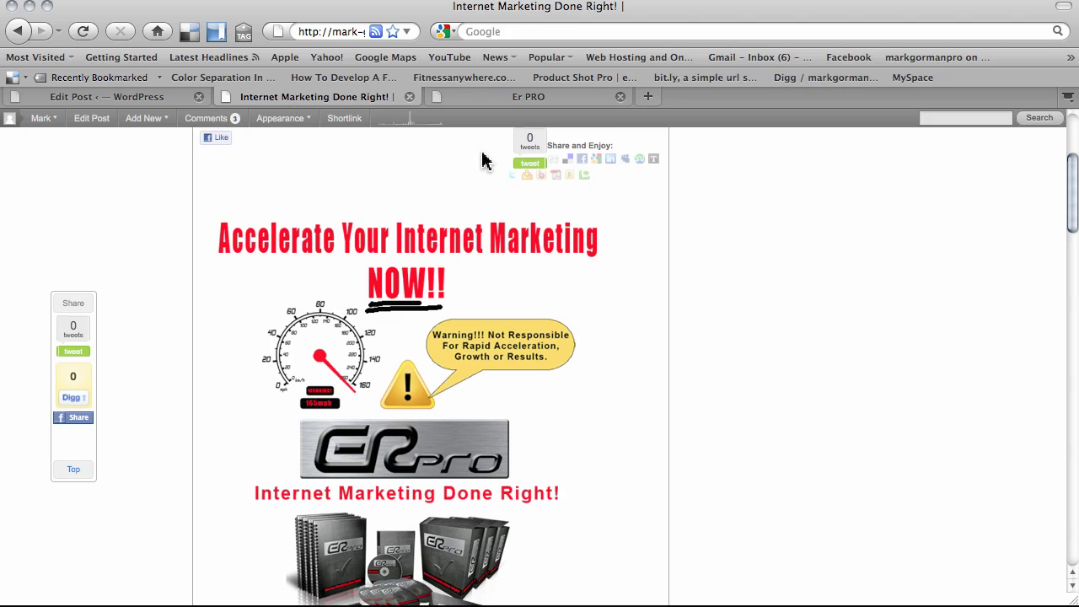
pyautogui.click(474, 99)
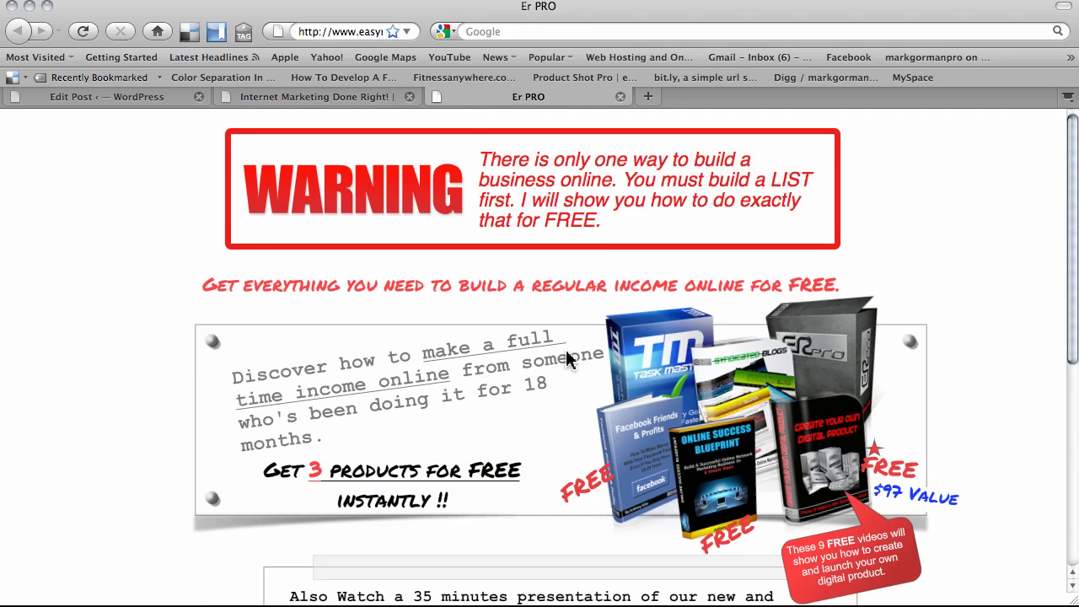
pyautogui.scroll(-3, 520, 223)
pyautogui.scroll(-3, 521, 225)
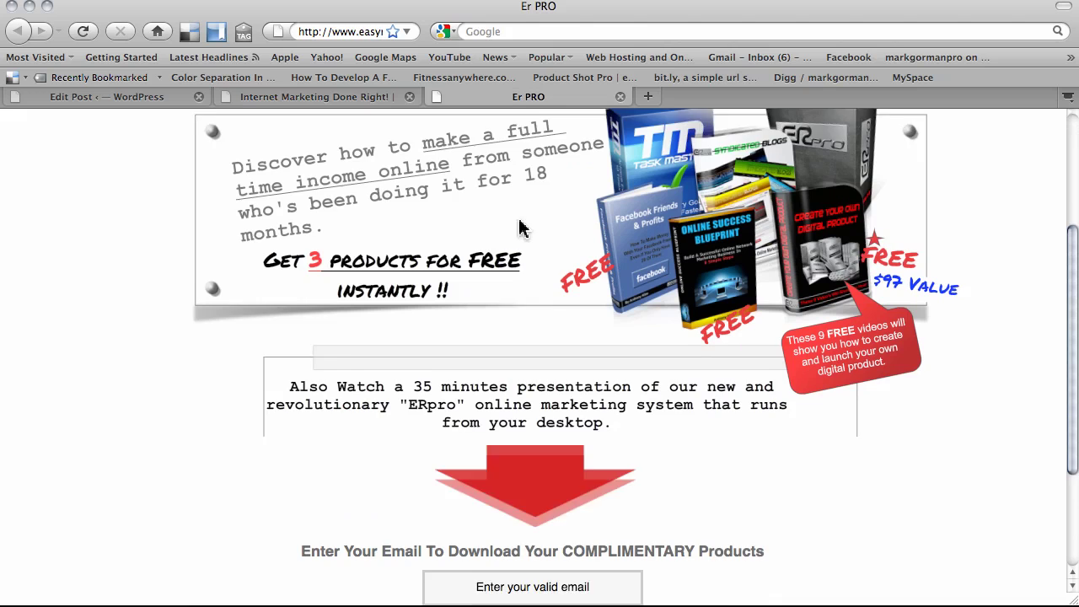
pyautogui.scroll(-1, 522, 228)
pyautogui.scroll(-2, 520, 226)
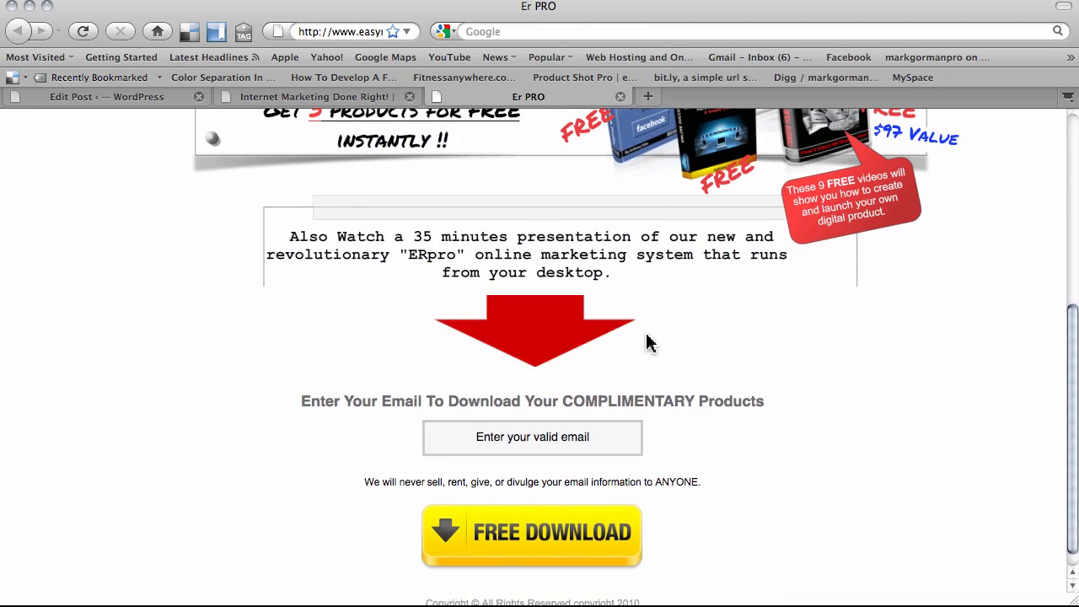
pyautogui.scroll(4, 674, 354)
pyautogui.scroll(4, 674, 354)
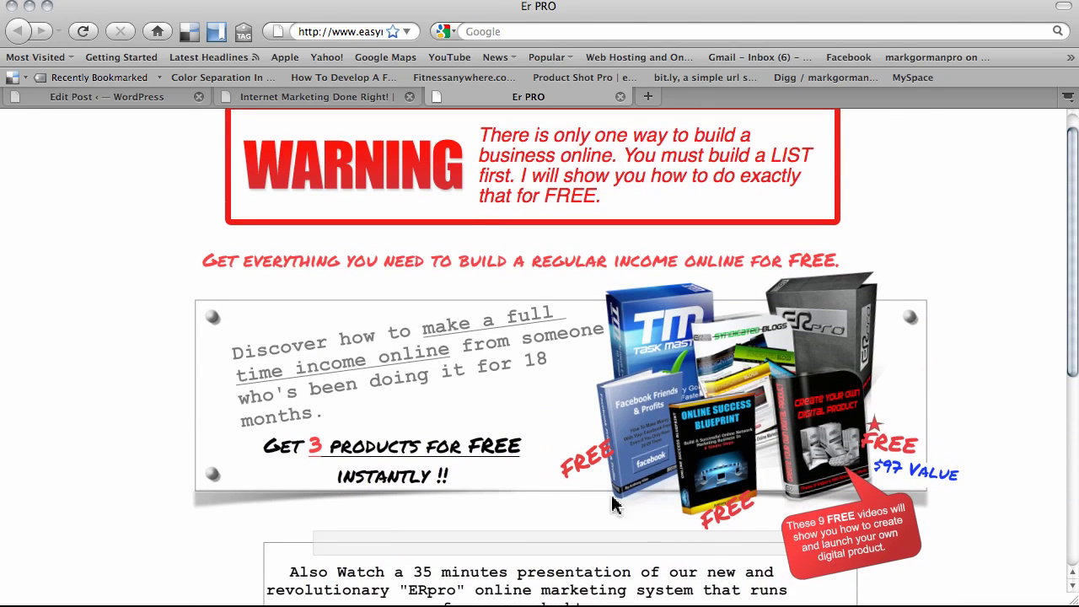
pyautogui.scroll(1, 638, 382)
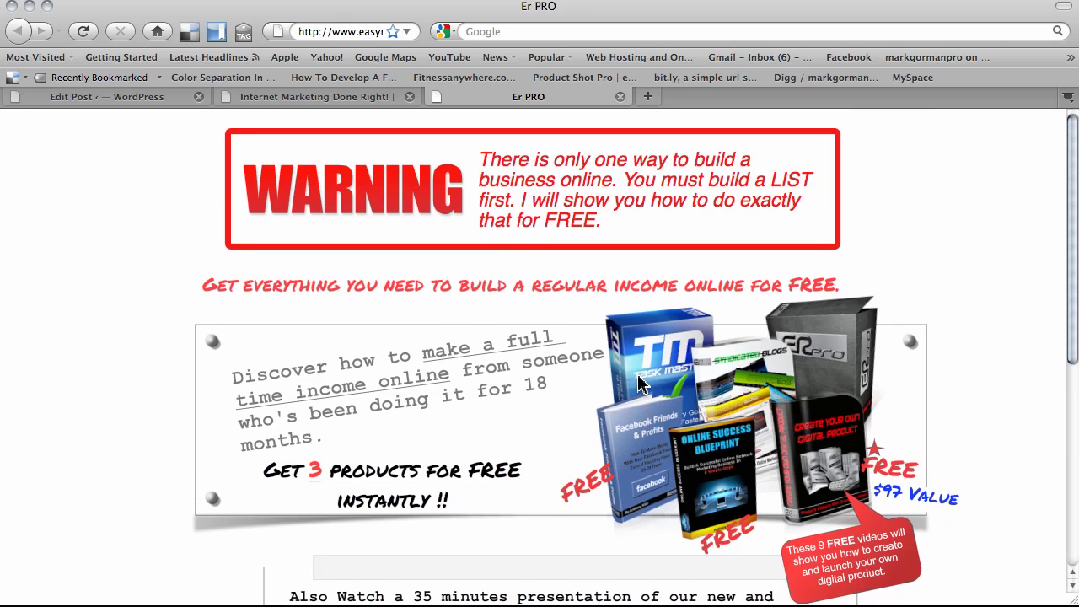
pyautogui.scroll(-9, 638, 382)
pyautogui.scroll(3, 638, 385)
pyautogui.scroll(6, 638, 385)
pyautogui.click(143, 100)
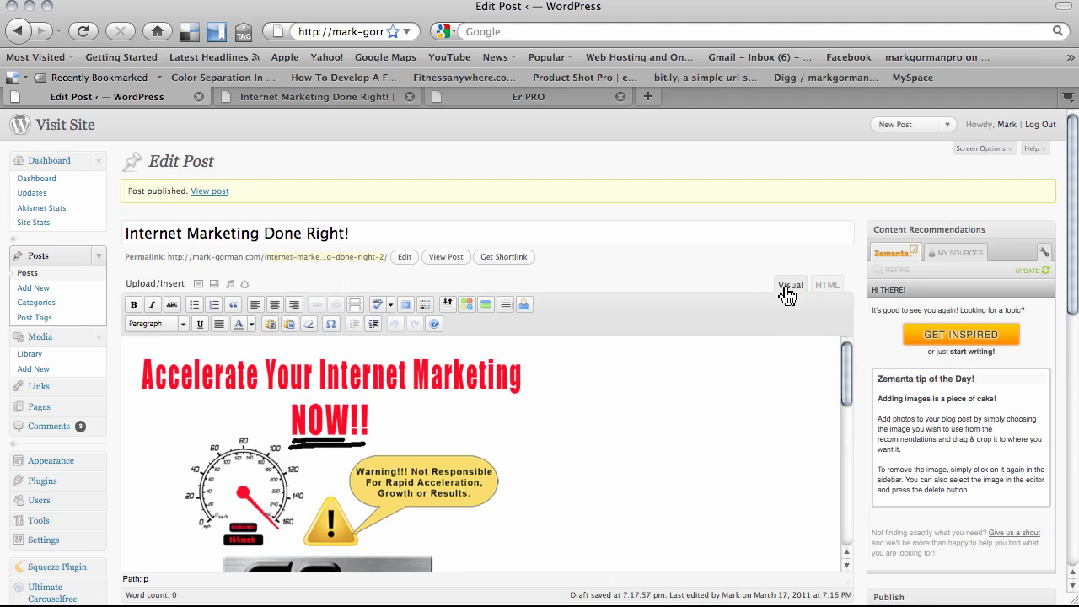
pyautogui.click(827, 287)
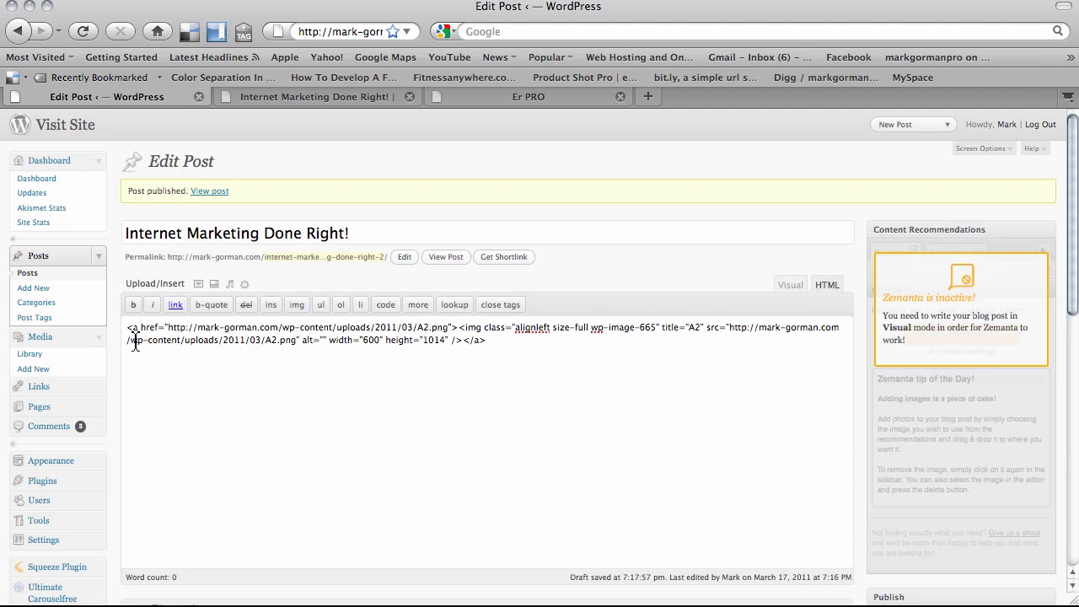
pyautogui.click(785, 287)
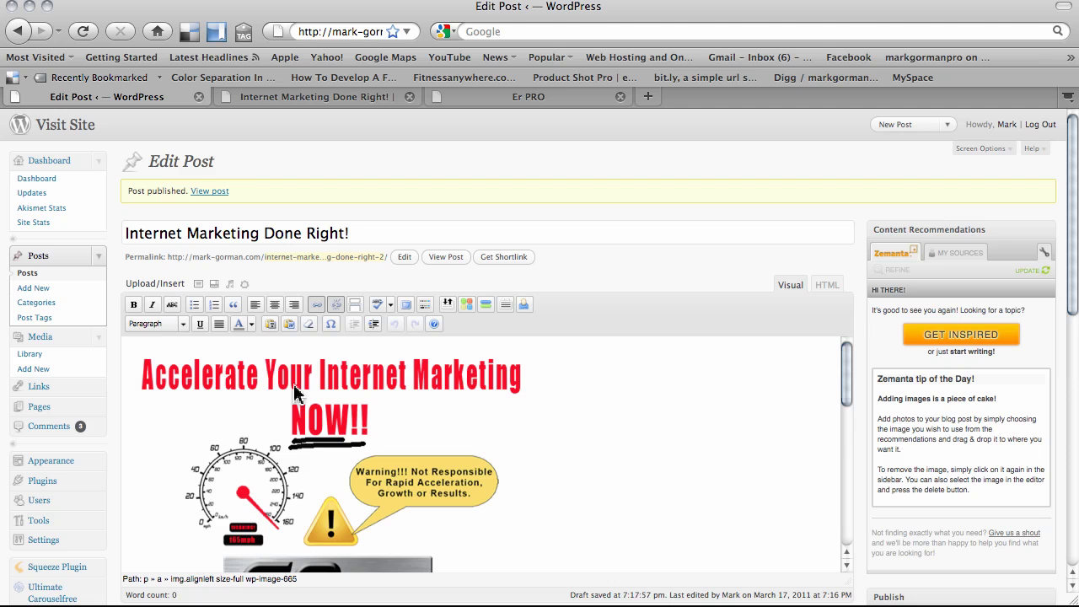
pyautogui.click(302, 440)
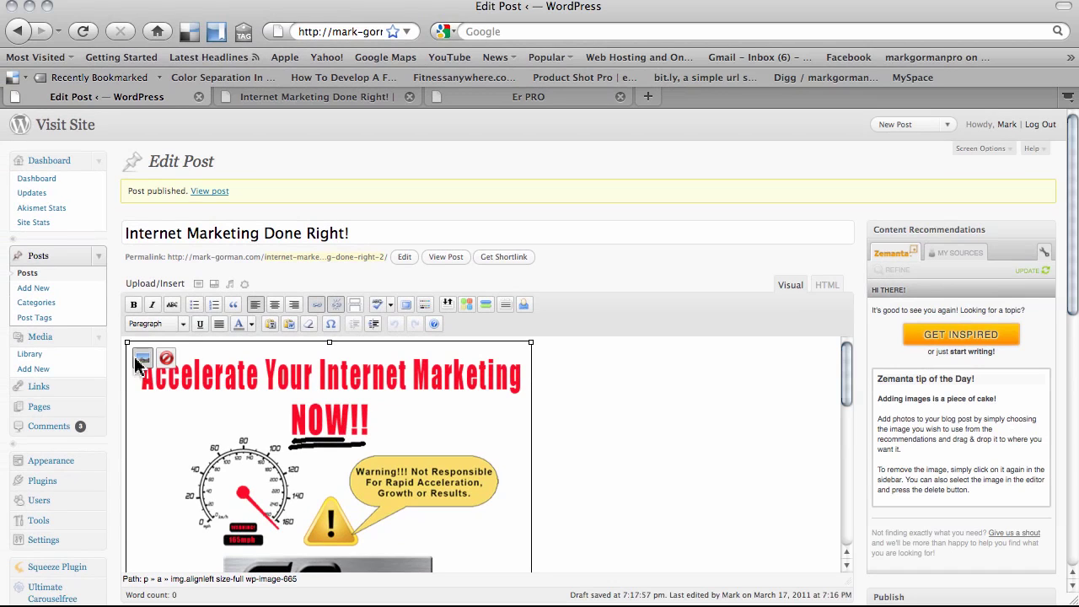
# - Open the A2 image's settings and select the Er PRO squeeze page's web address
pyautogui.moveTo(143, 368)
pyautogui.click(143, 361)
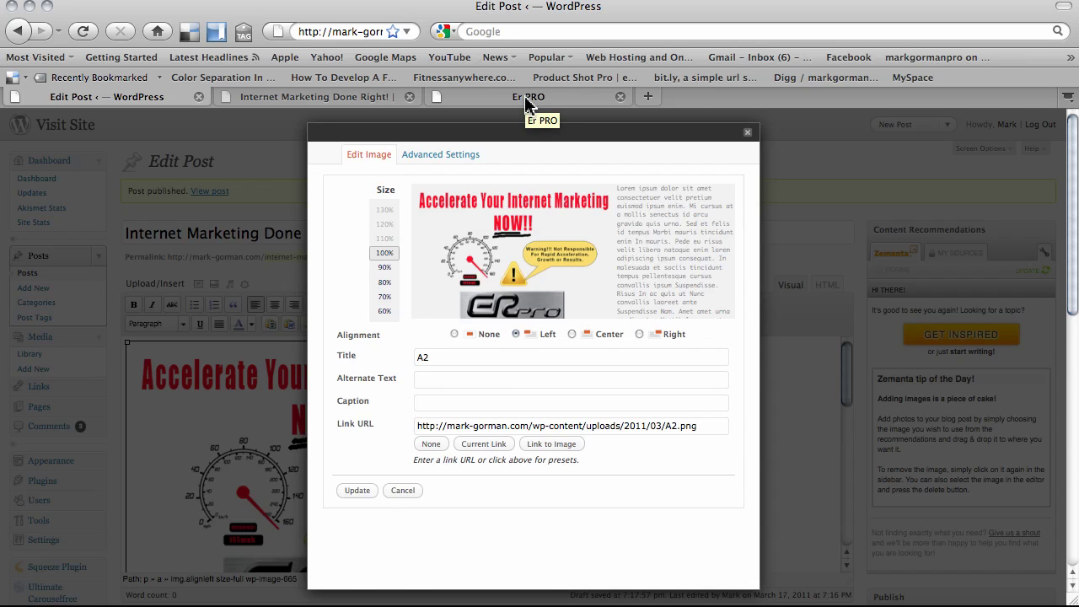
pyautogui.click(524, 96)
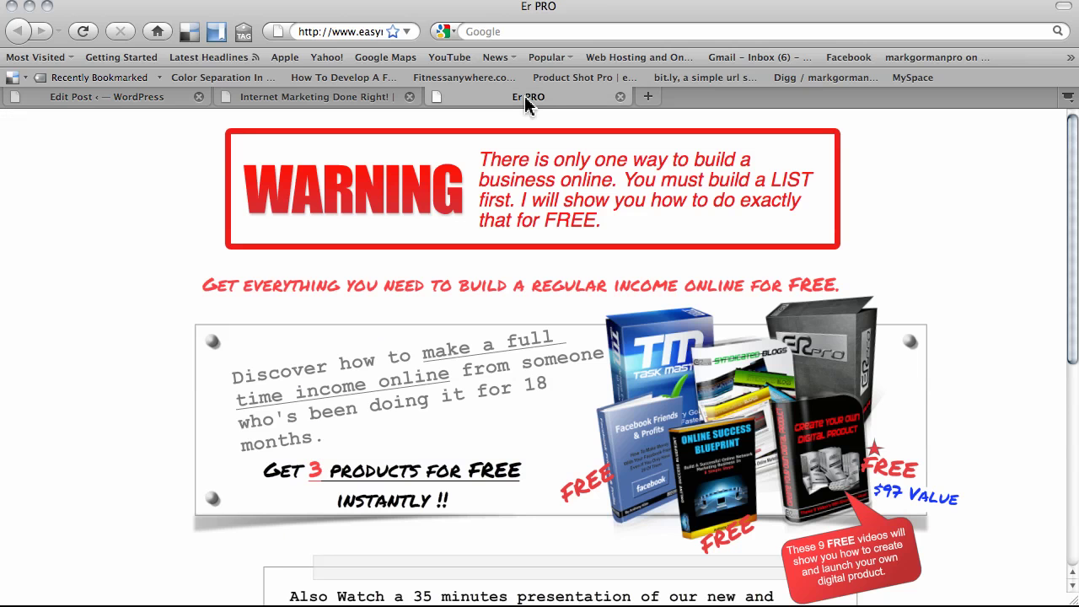
pyautogui.click(350, 31)
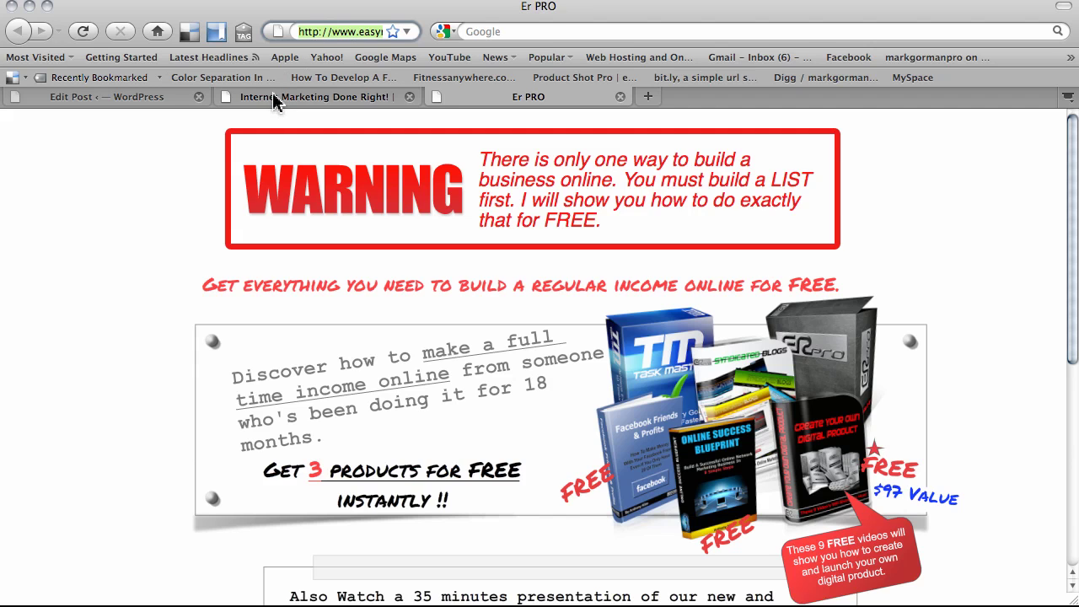
pyautogui.click(275, 98)
pyautogui.click(186, 101)
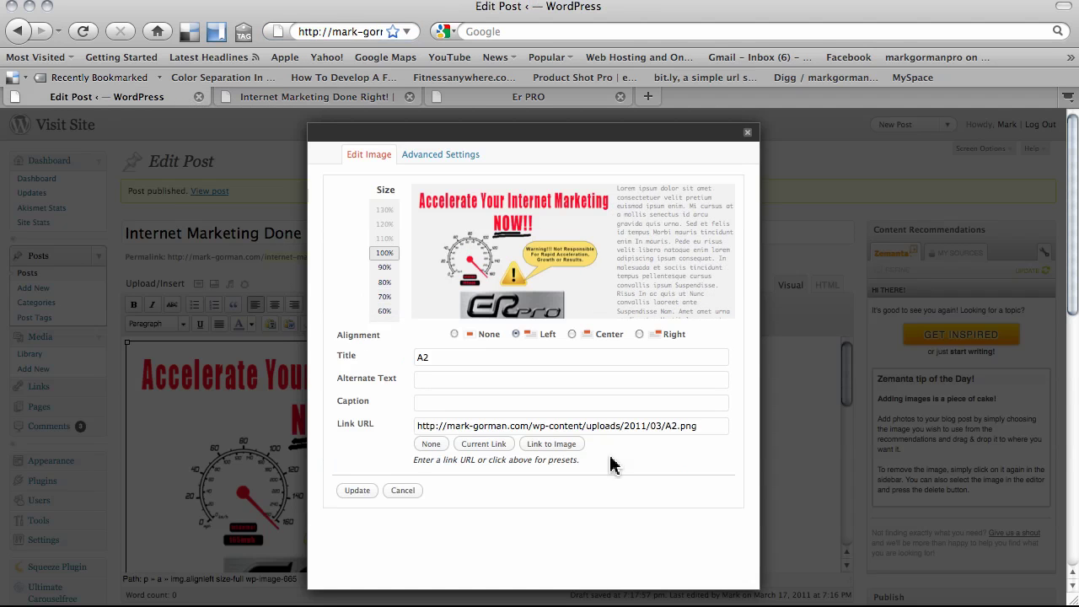
pyautogui.moveTo(707, 427); pyautogui.dragTo(415, 428)
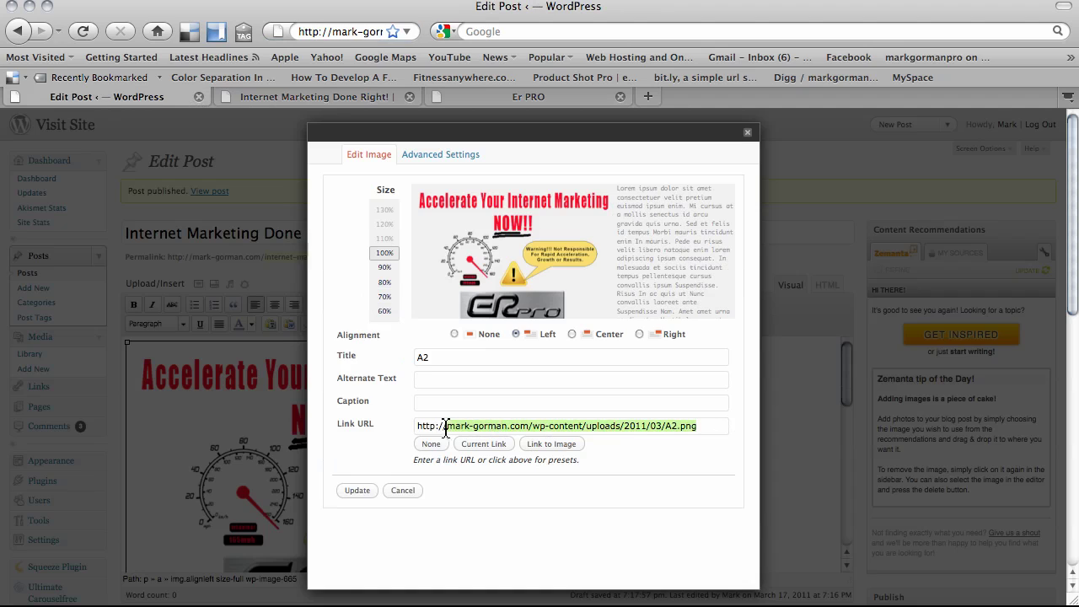
pyautogui.press('BackSpace')
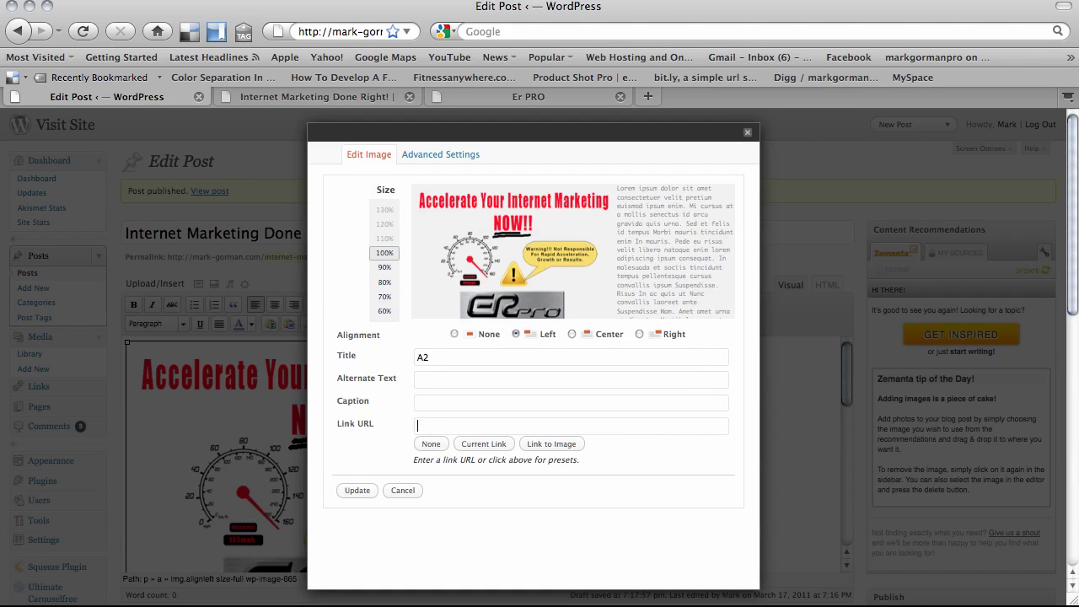
pyautogui.write('http://www.easymlmrecruiterpro.com/squeeze_pages/4344')
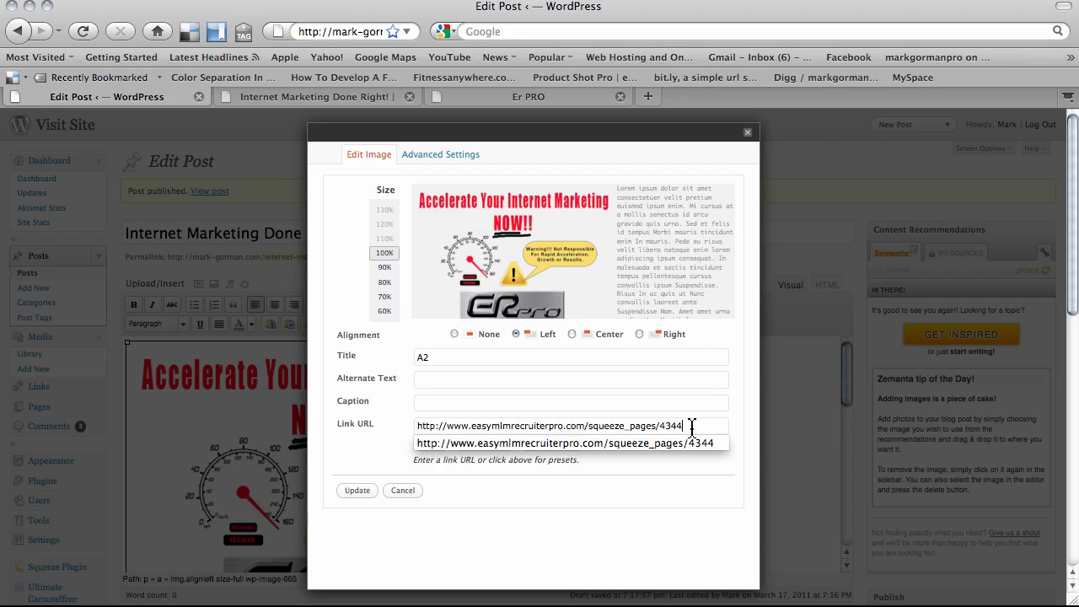
pyautogui.click(684, 493)
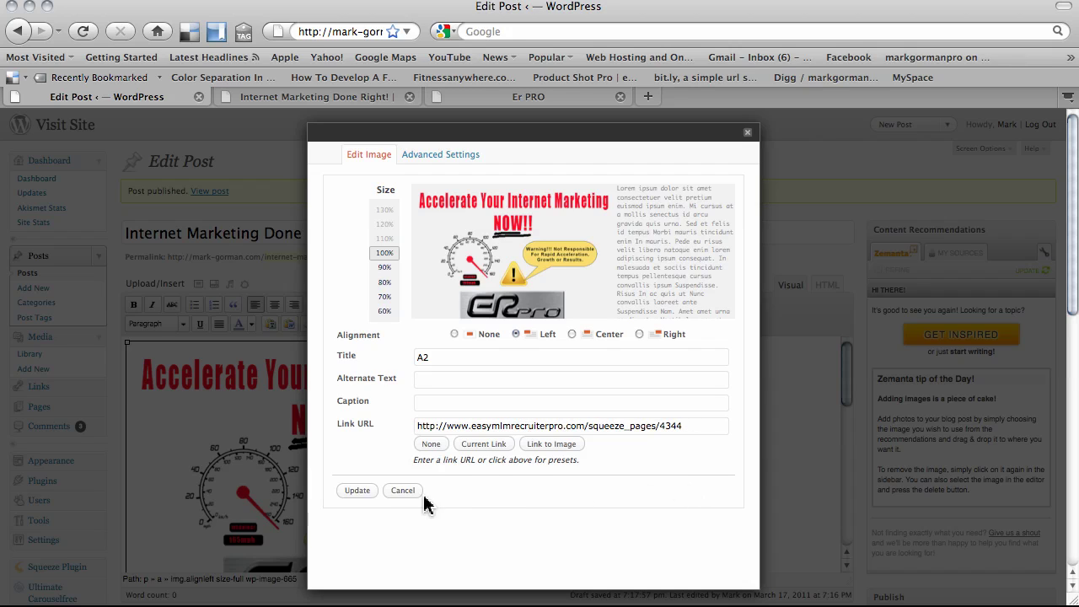
# - Apply the new image link and save the post with Update
pyautogui.click(358, 496)
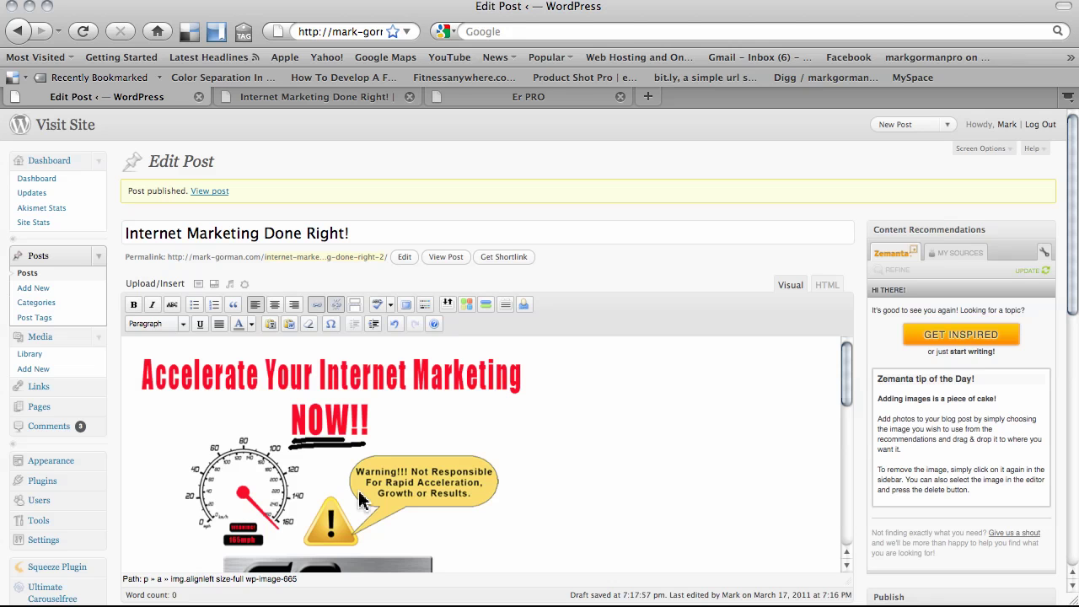
pyautogui.scroll(-4, 963, 385)
pyautogui.scroll(-1, 1024, 546)
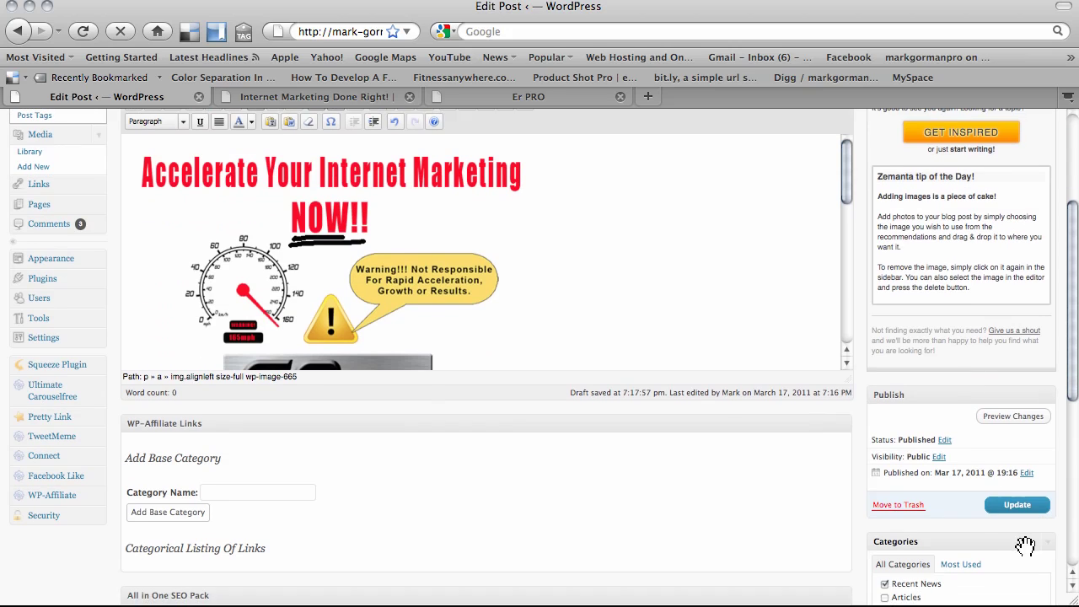
pyautogui.click(1019, 509)
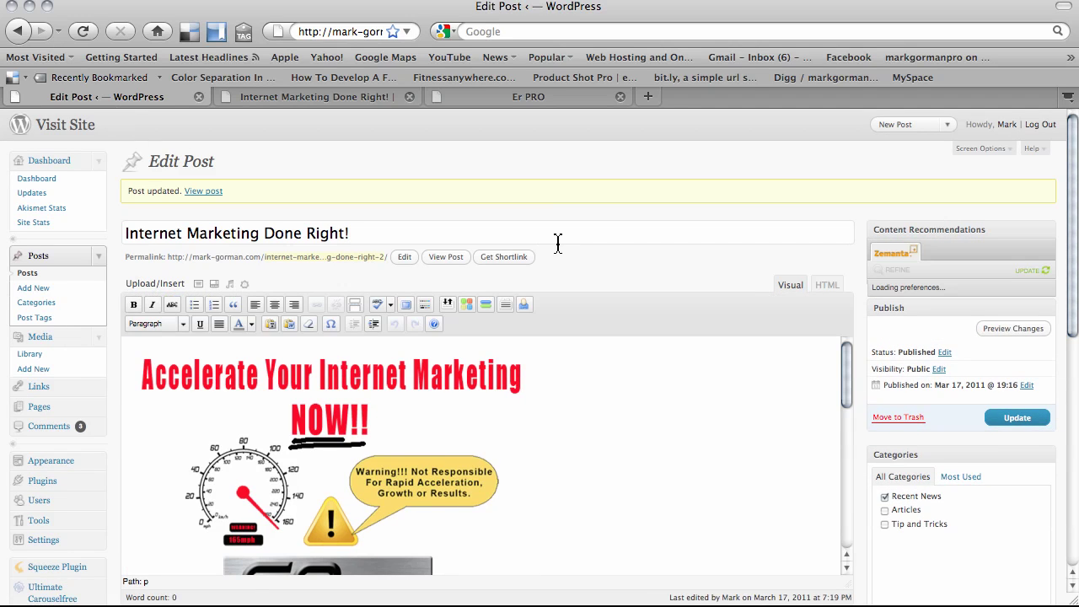
# - Close the Er PRO tab and the outdated published post tab
pyautogui.click(526, 100)
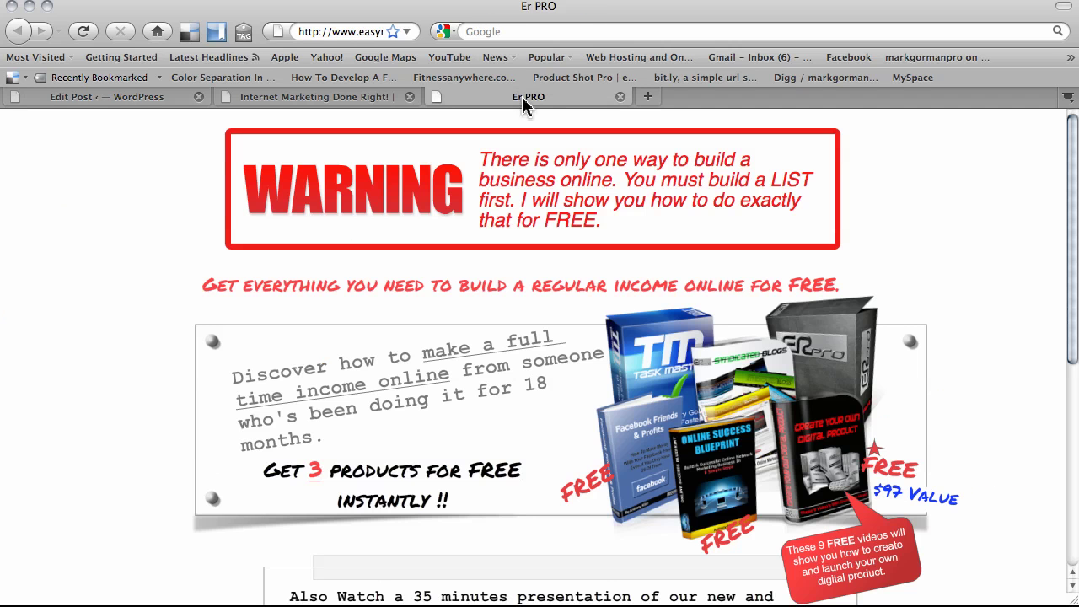
pyautogui.click(621, 97)
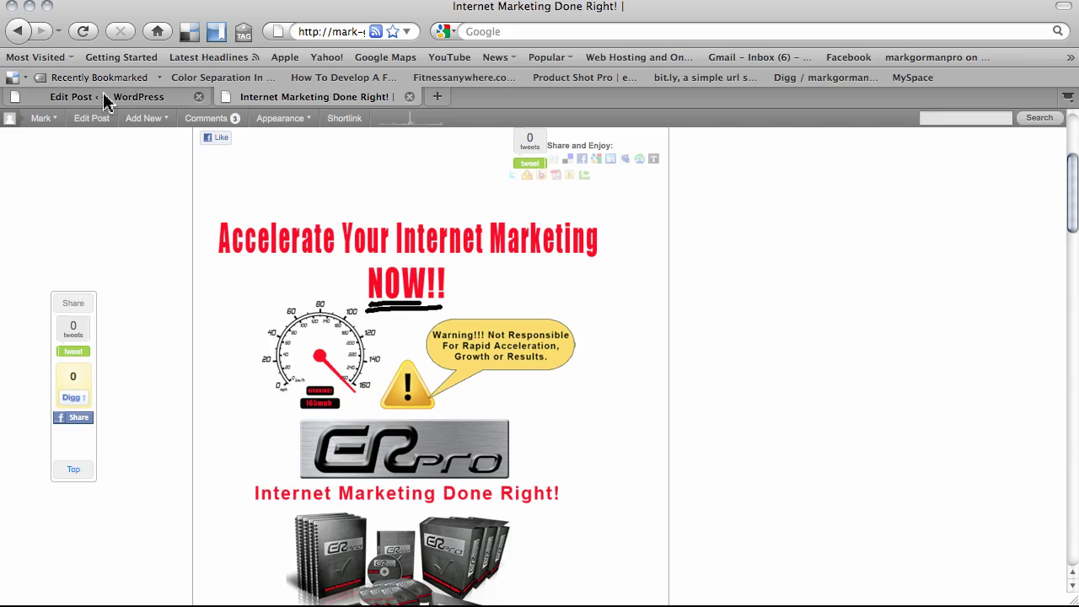
pyautogui.click(409, 97)
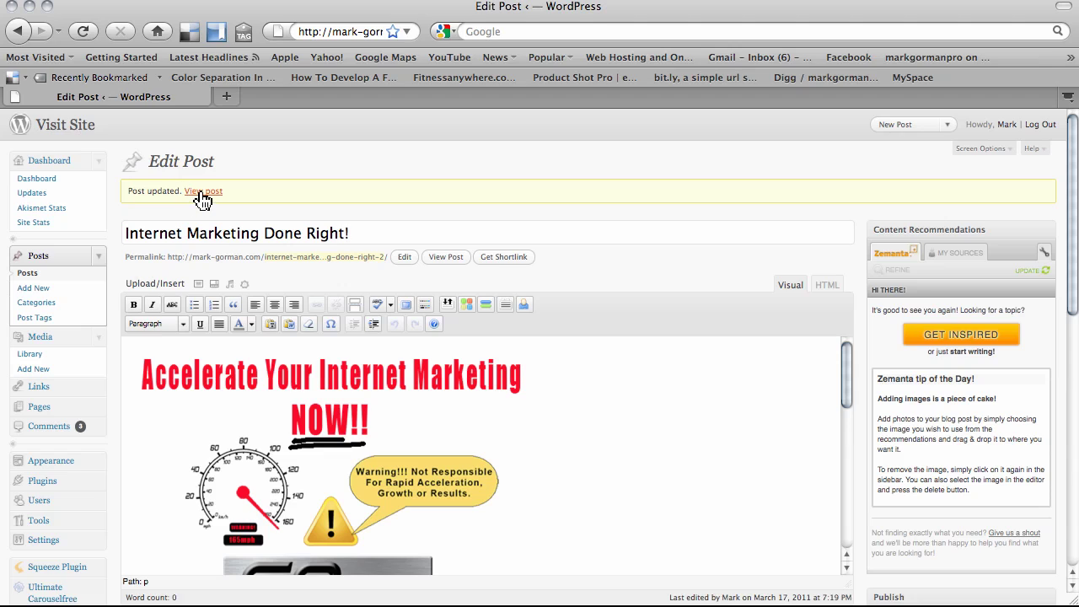
# - Open the updated post and confirm its image now leads to the Er PRO squeeze page
pyautogui.middleClick(201, 194)
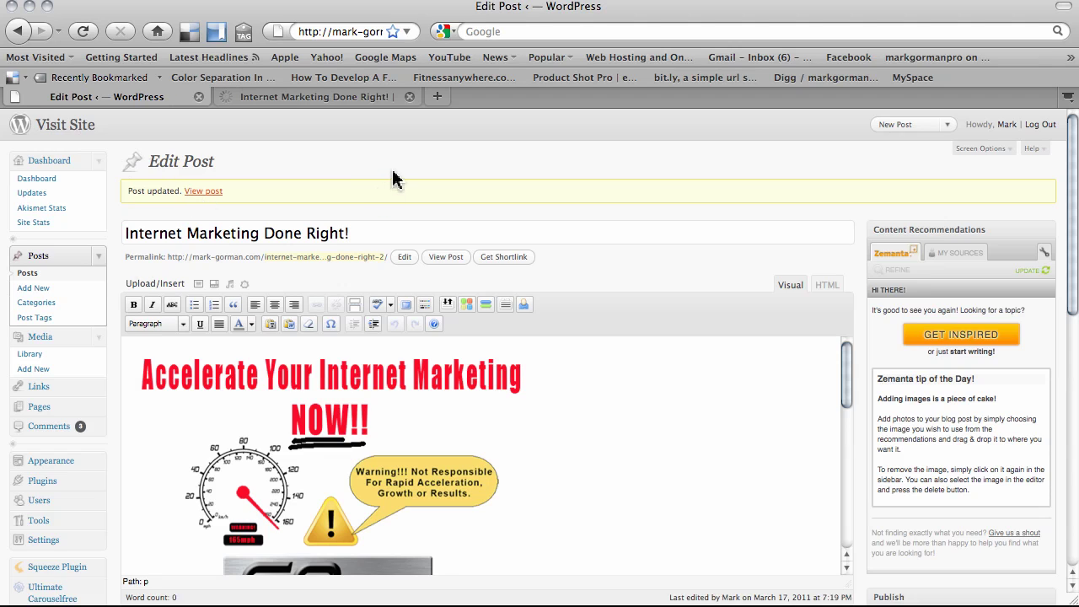
pyautogui.click(327, 101)
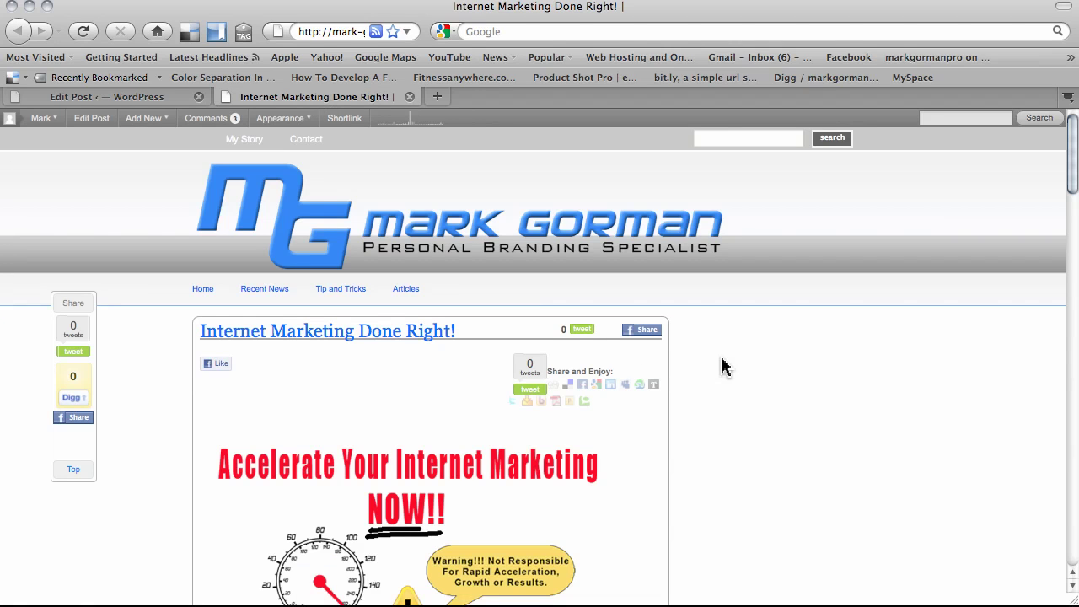
pyautogui.scroll(-3, 721, 367)
pyautogui.scroll(-2, 721, 366)
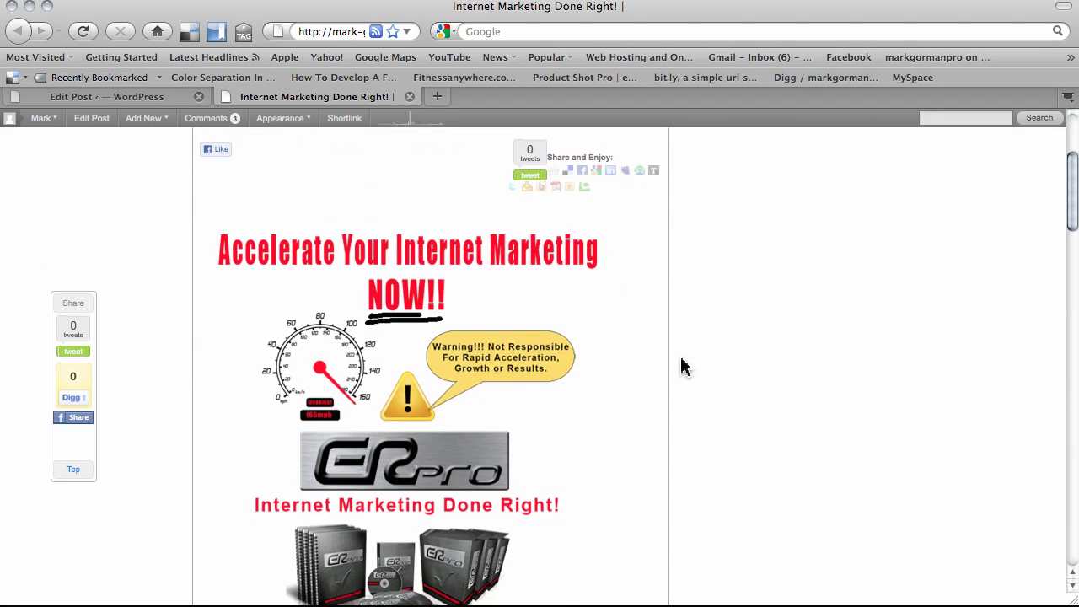
pyautogui.middleClick(426, 356)
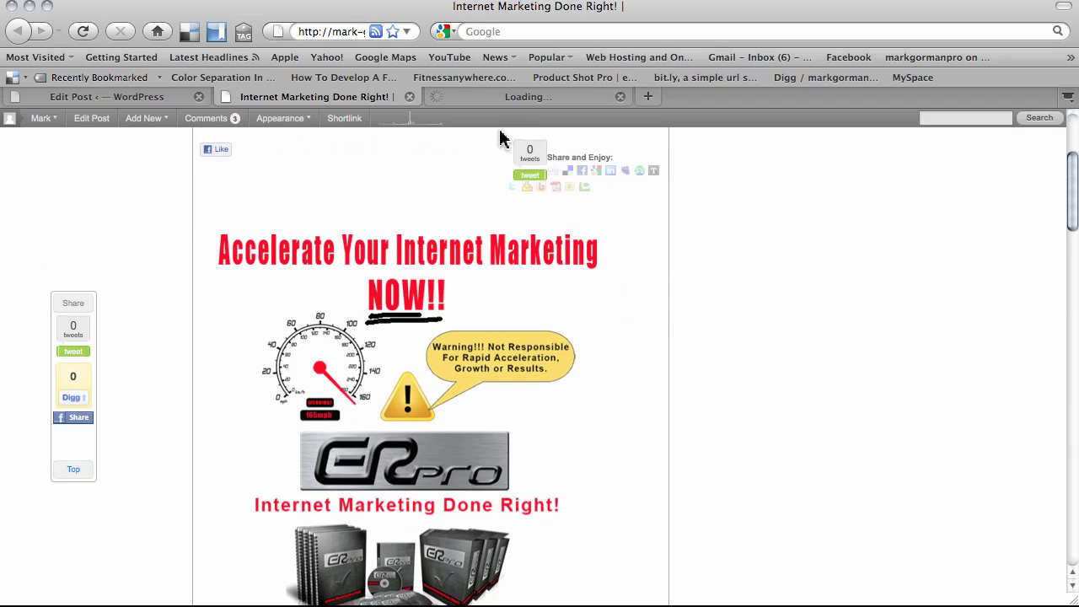
pyautogui.click(509, 98)
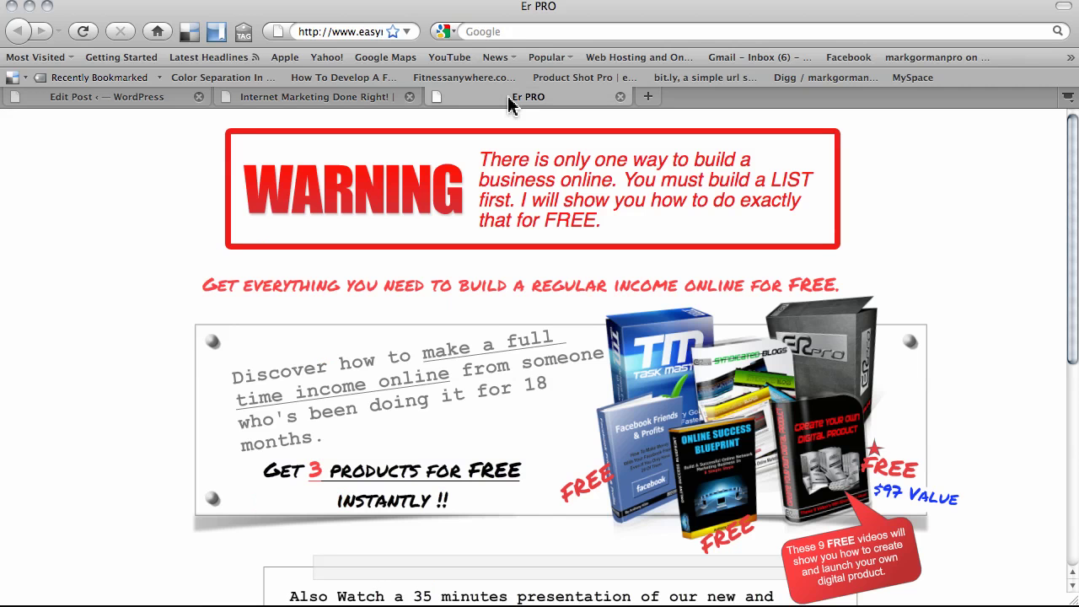
# - Compare the post and Er PRO tabs once more, then return to the post editor
pyautogui.click(357, 98)
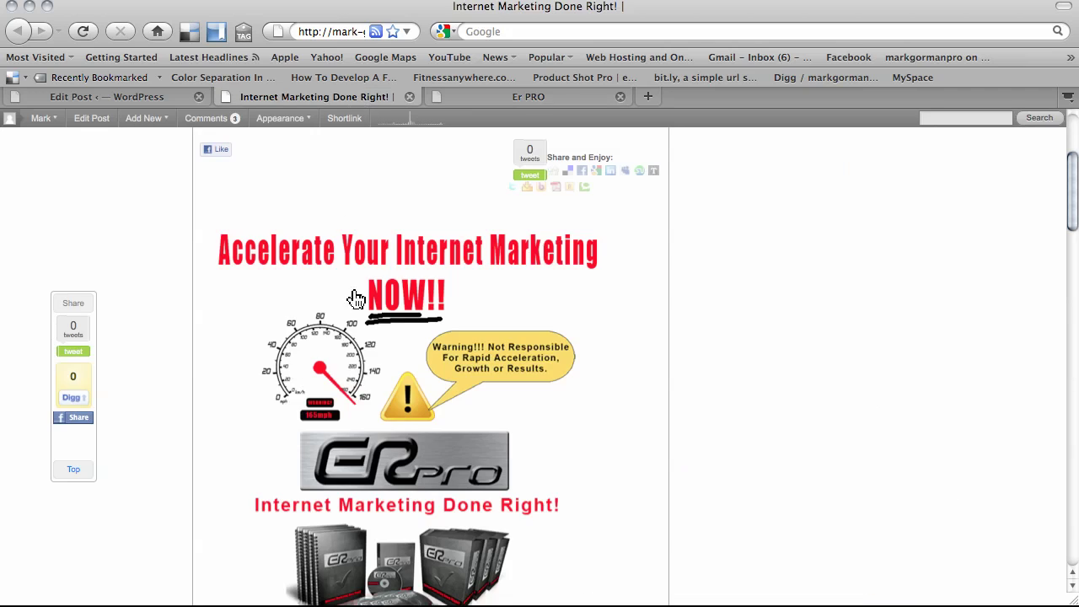
pyautogui.click(517, 97)
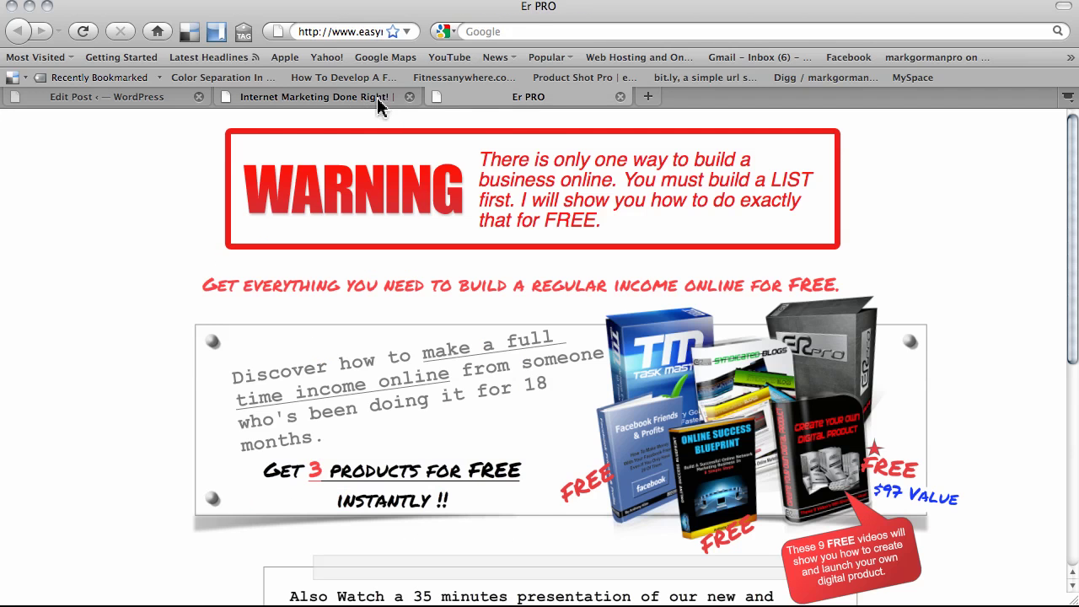
pyautogui.click(344, 98)
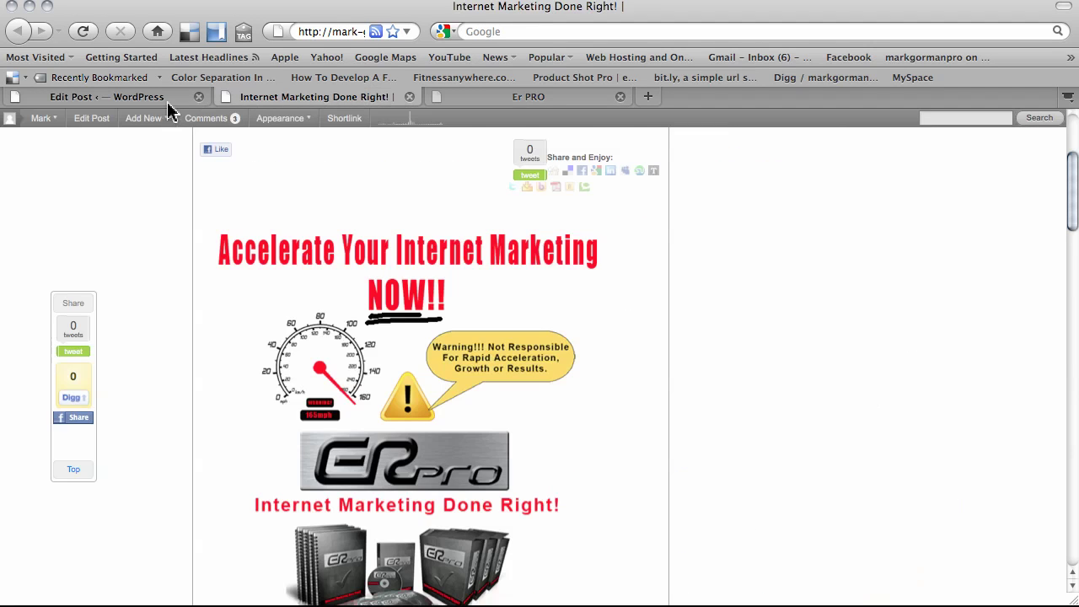
pyautogui.click(167, 102)
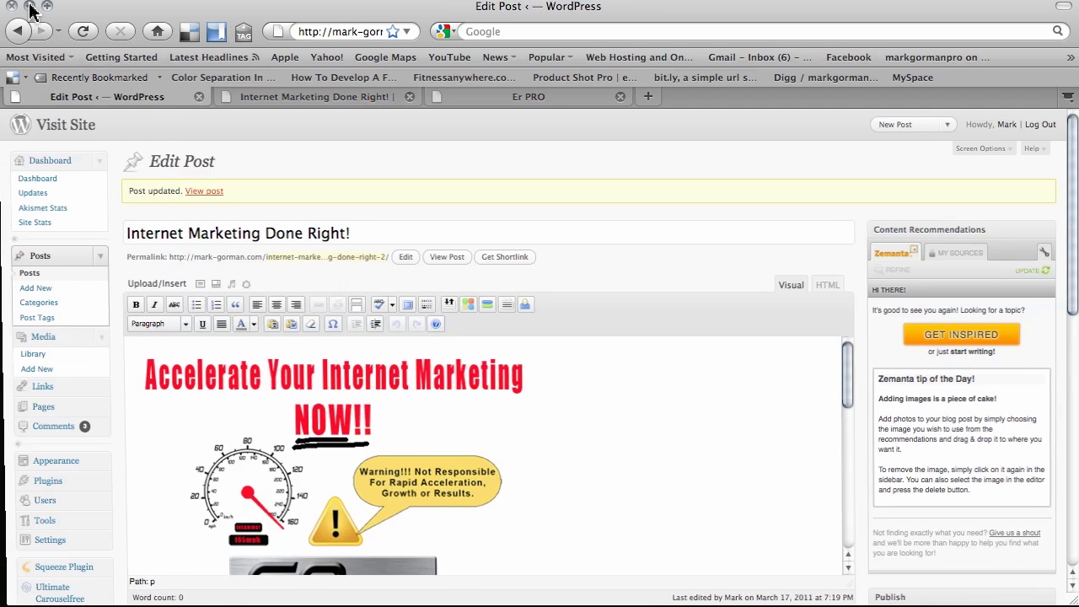